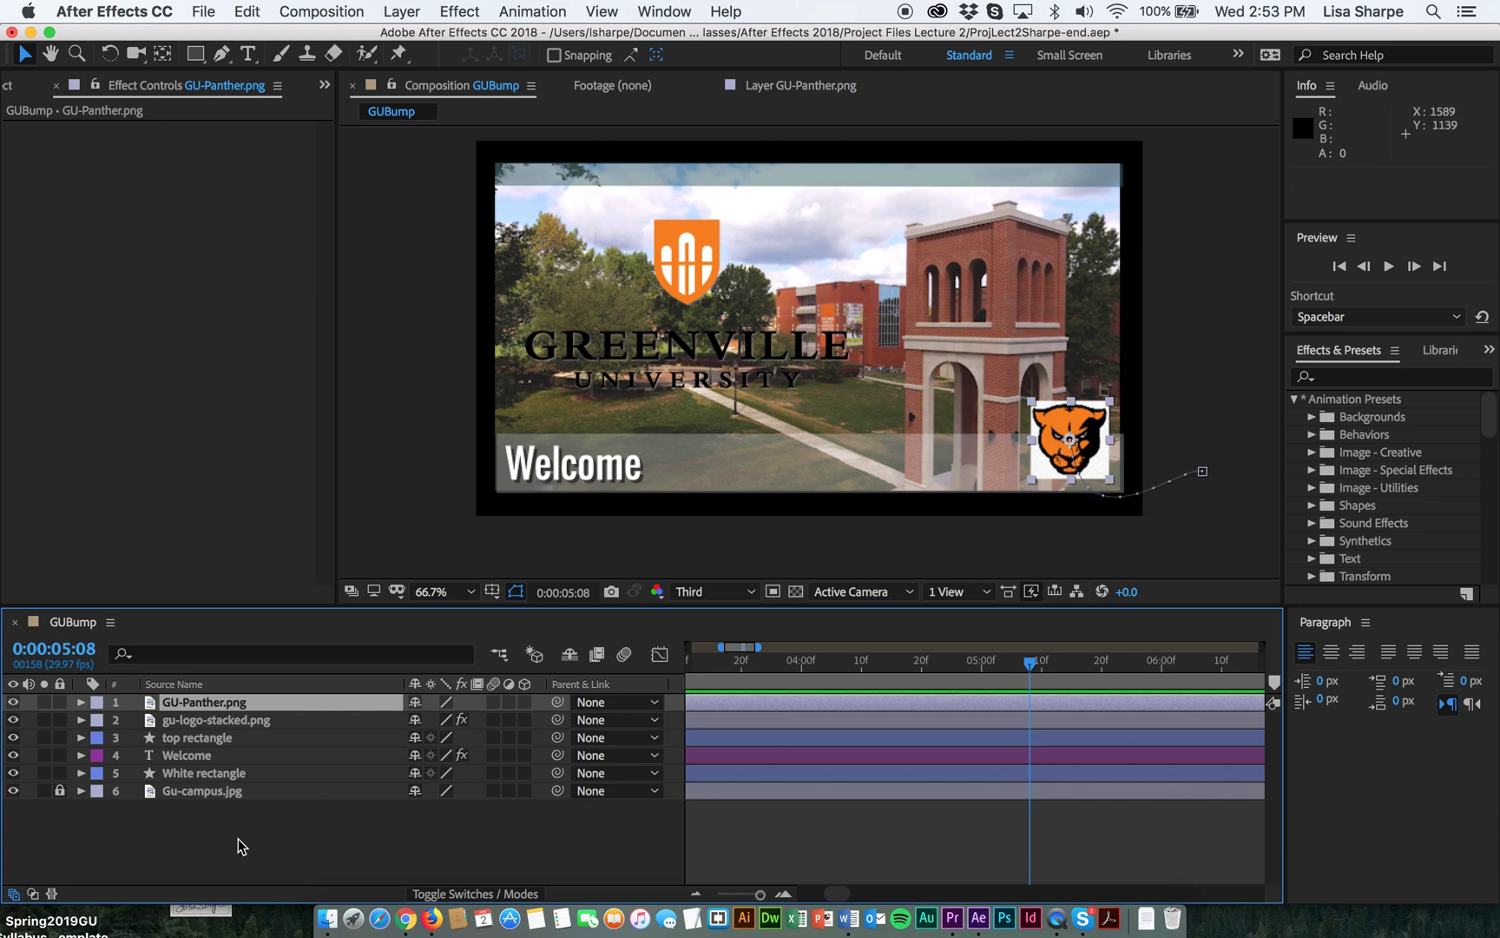
# Step: Reveal the GU-Panther.png layer's transform properties and preview its existing position animation, rewinding to the keyframe at 0:00:04:10
pyautogui.click(80, 702)
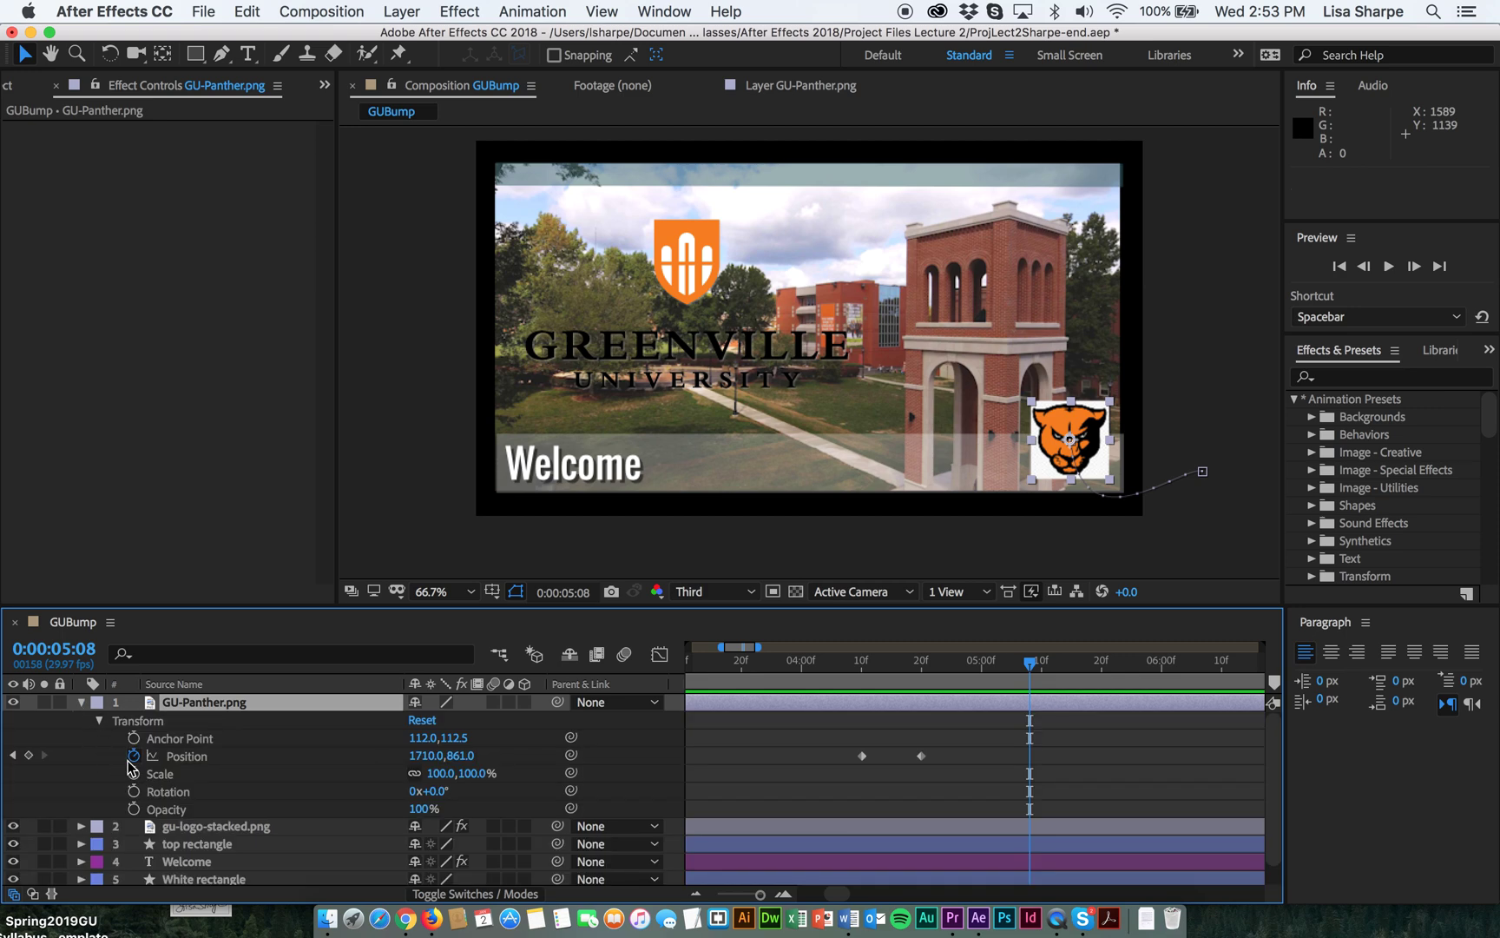
pyautogui.moveTo(1022, 669); pyautogui.dragTo(762, 667)
pyautogui.press('space')
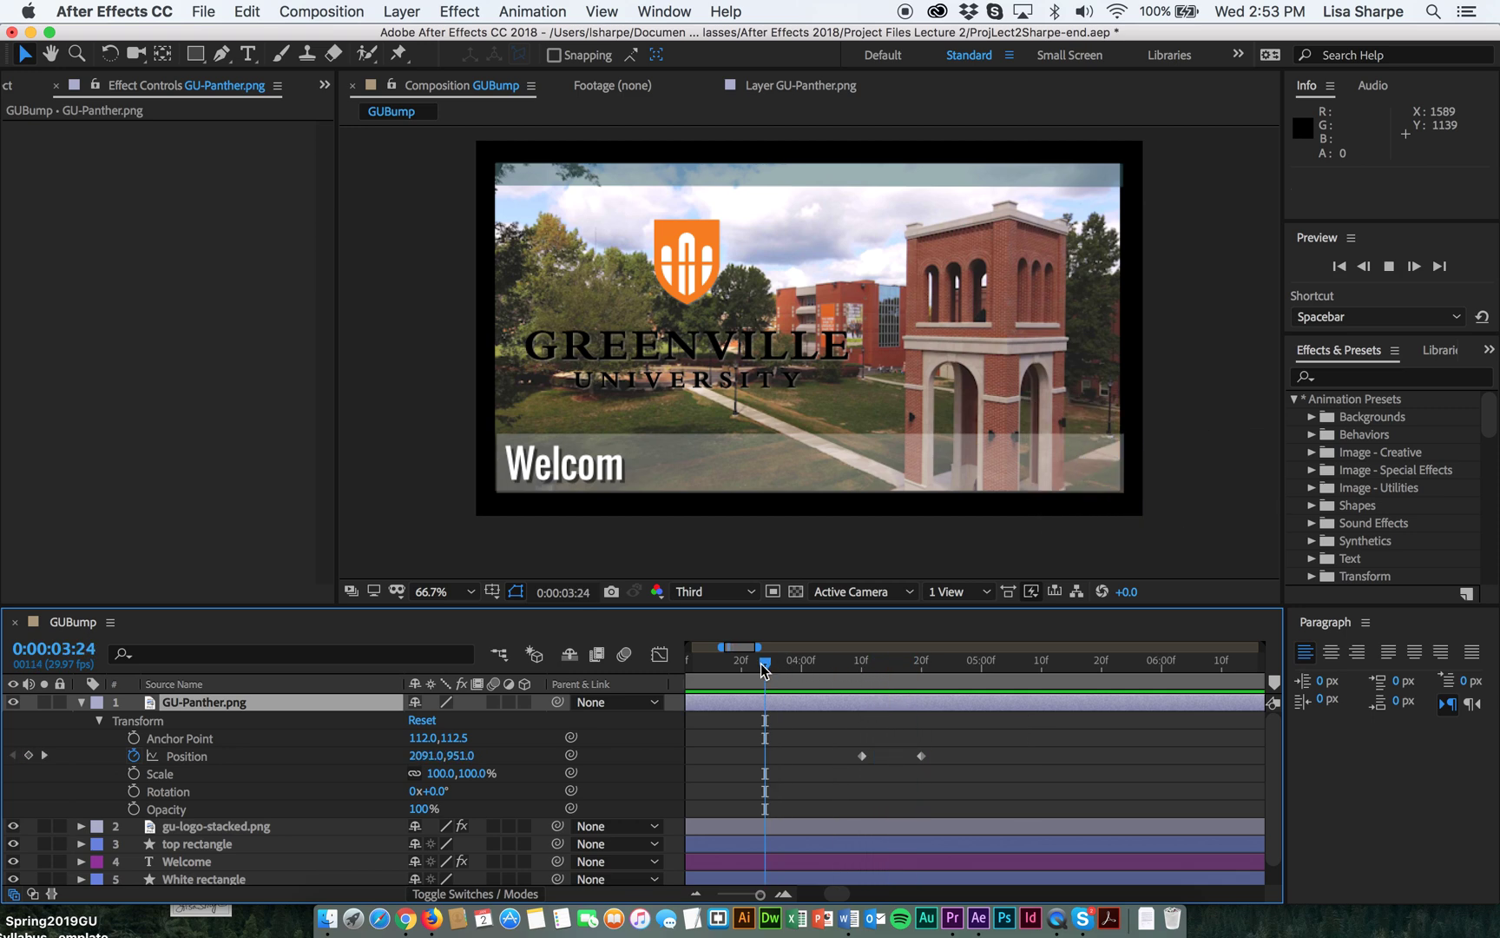
pyautogui.press('space')
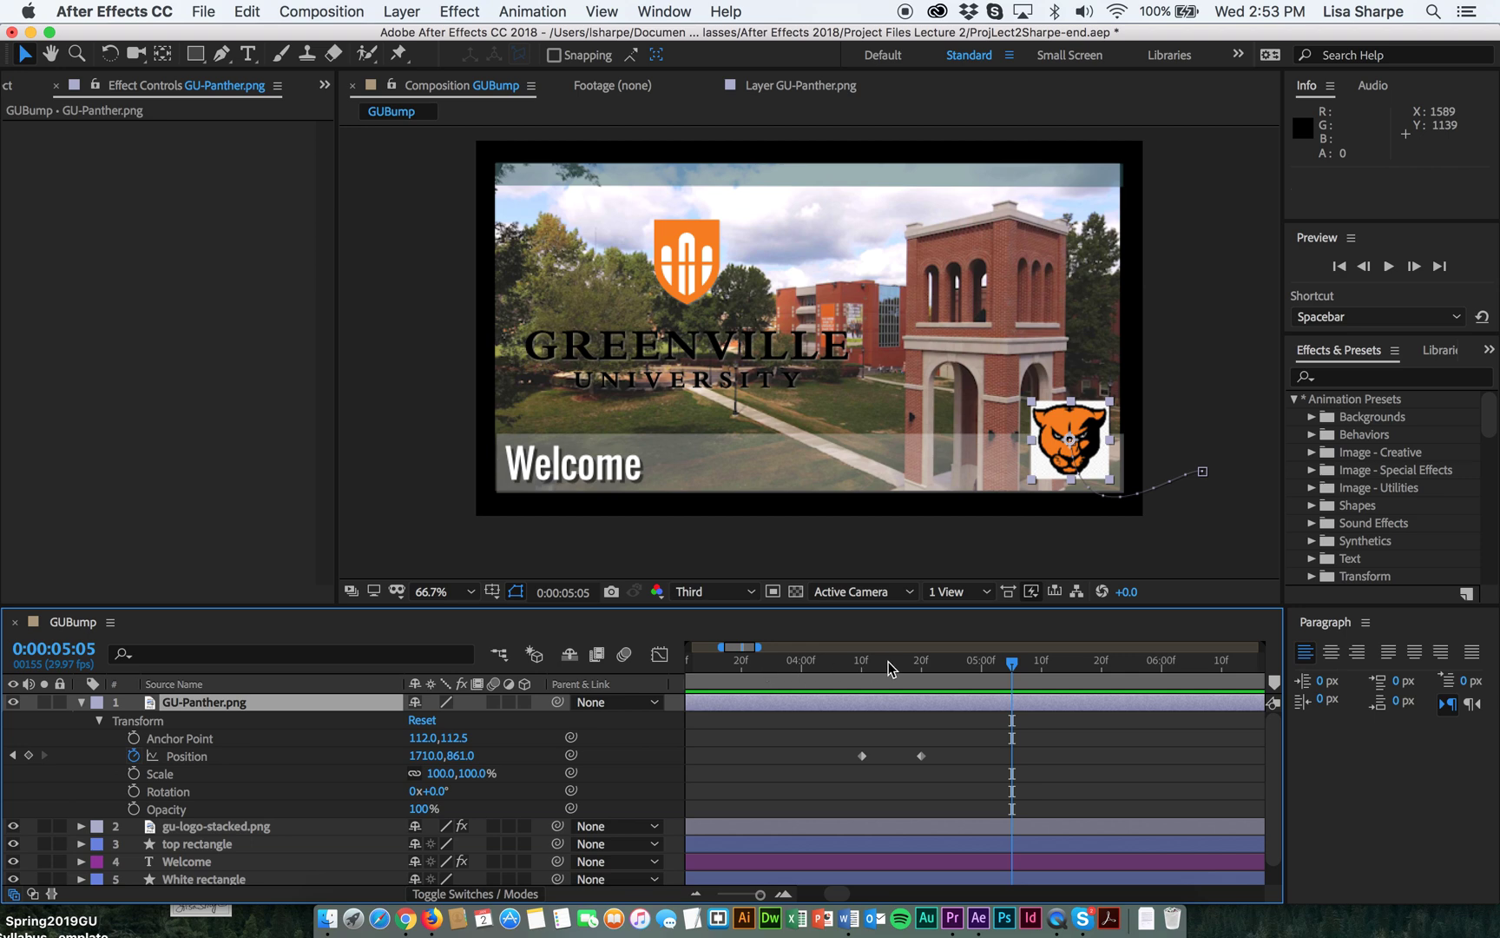
pyautogui.moveTo(1007, 660); pyautogui.dragTo(863, 668)
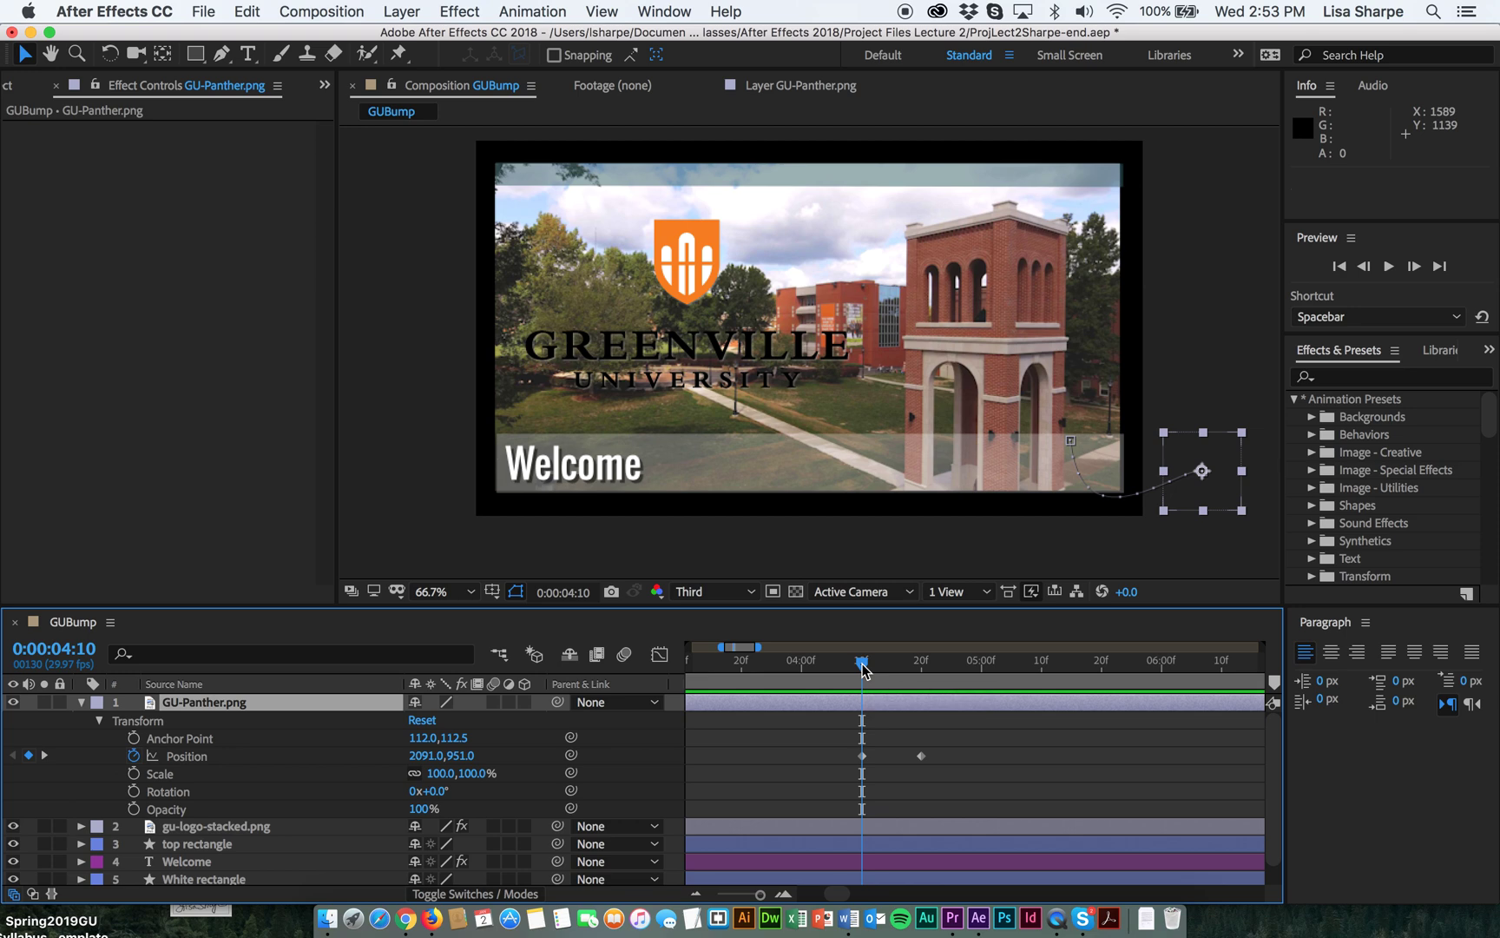
pyautogui.press('space')
pyautogui.press('space')
pyautogui.moveTo(993, 669); pyautogui.dragTo(863, 667)
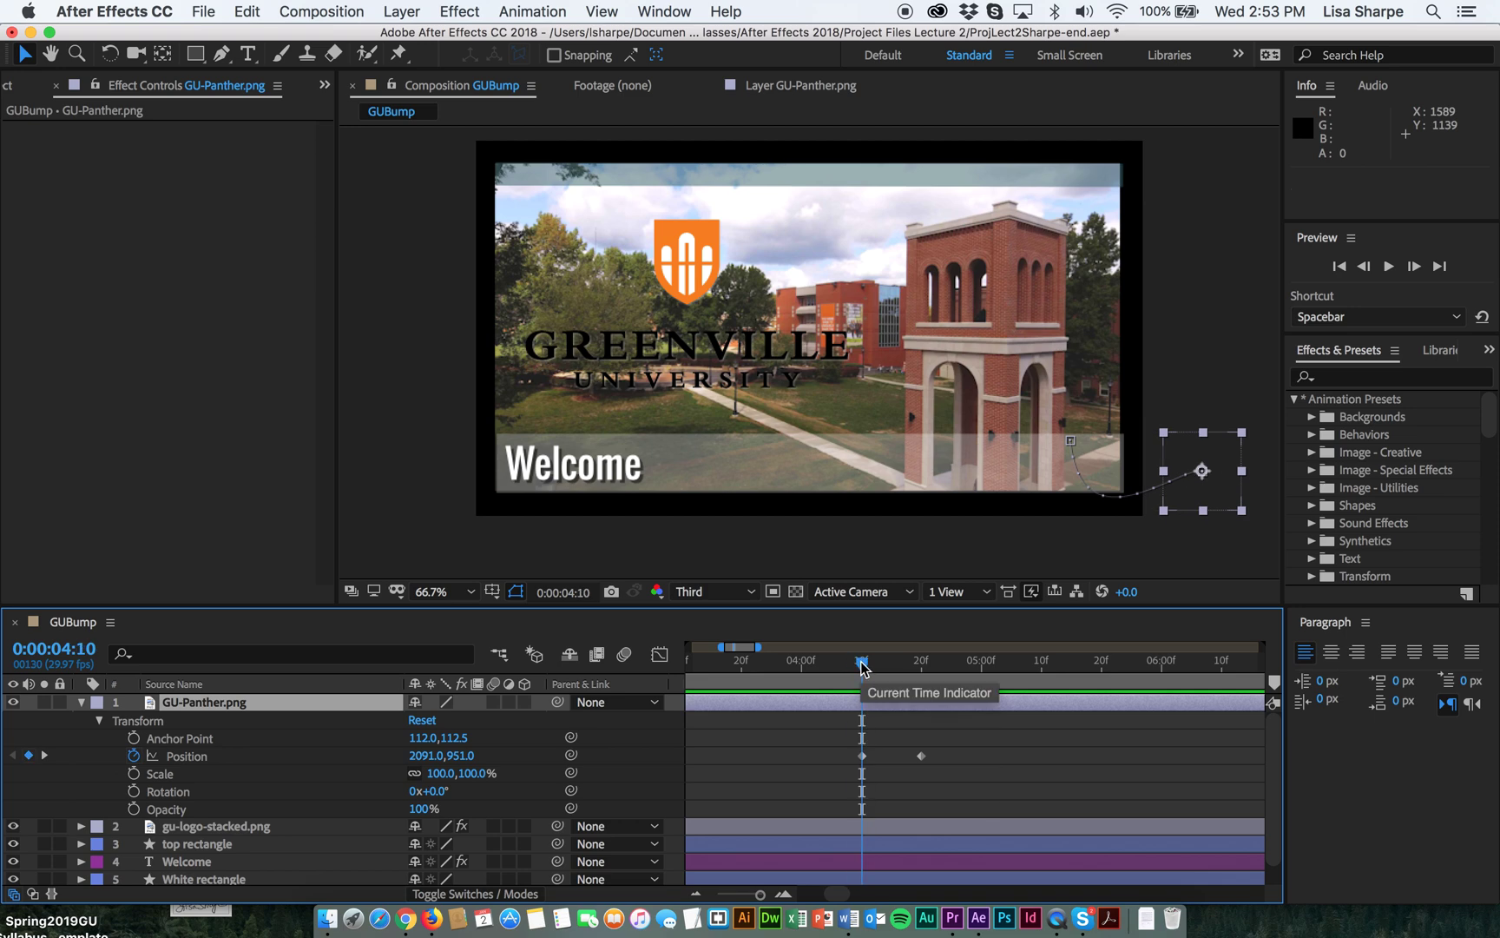
# Step: Adjust the curve handle of the panther's end keyframe on the motion path and preview the movement
pyautogui.click(1069, 444)
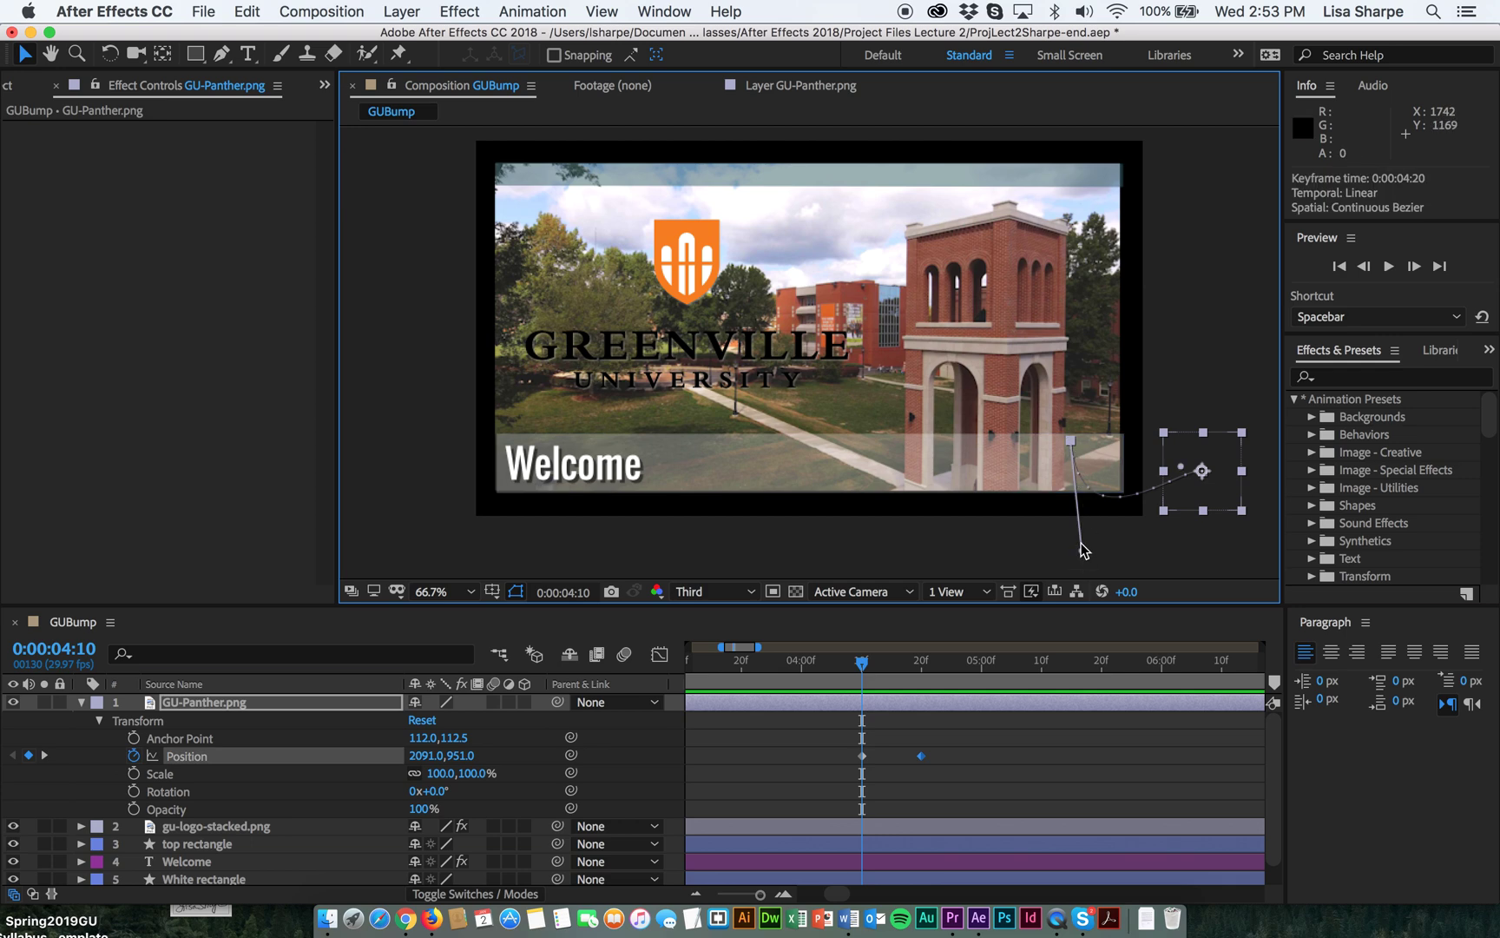
pyautogui.moveTo(1082, 550)
pyautogui.mouseDown()
pyautogui.moveTo(1140, 526)
pyautogui.moveTo(1063, 543)
pyautogui.mouseUp()
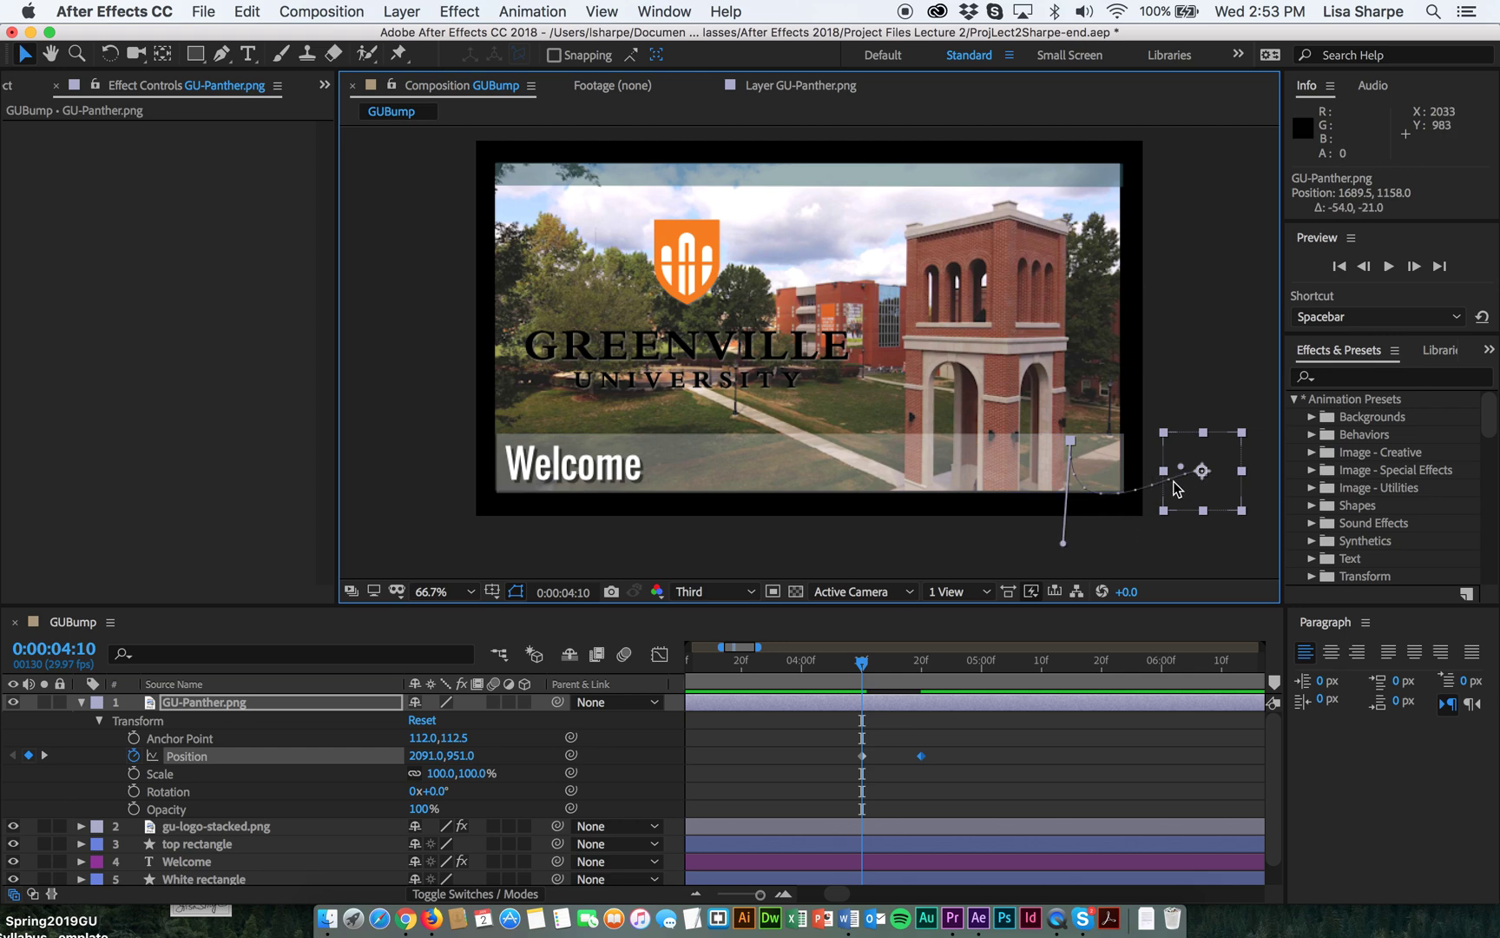
pyautogui.moveTo(1062, 542); pyautogui.dragTo(1069, 553)
pyautogui.click(1119, 498)
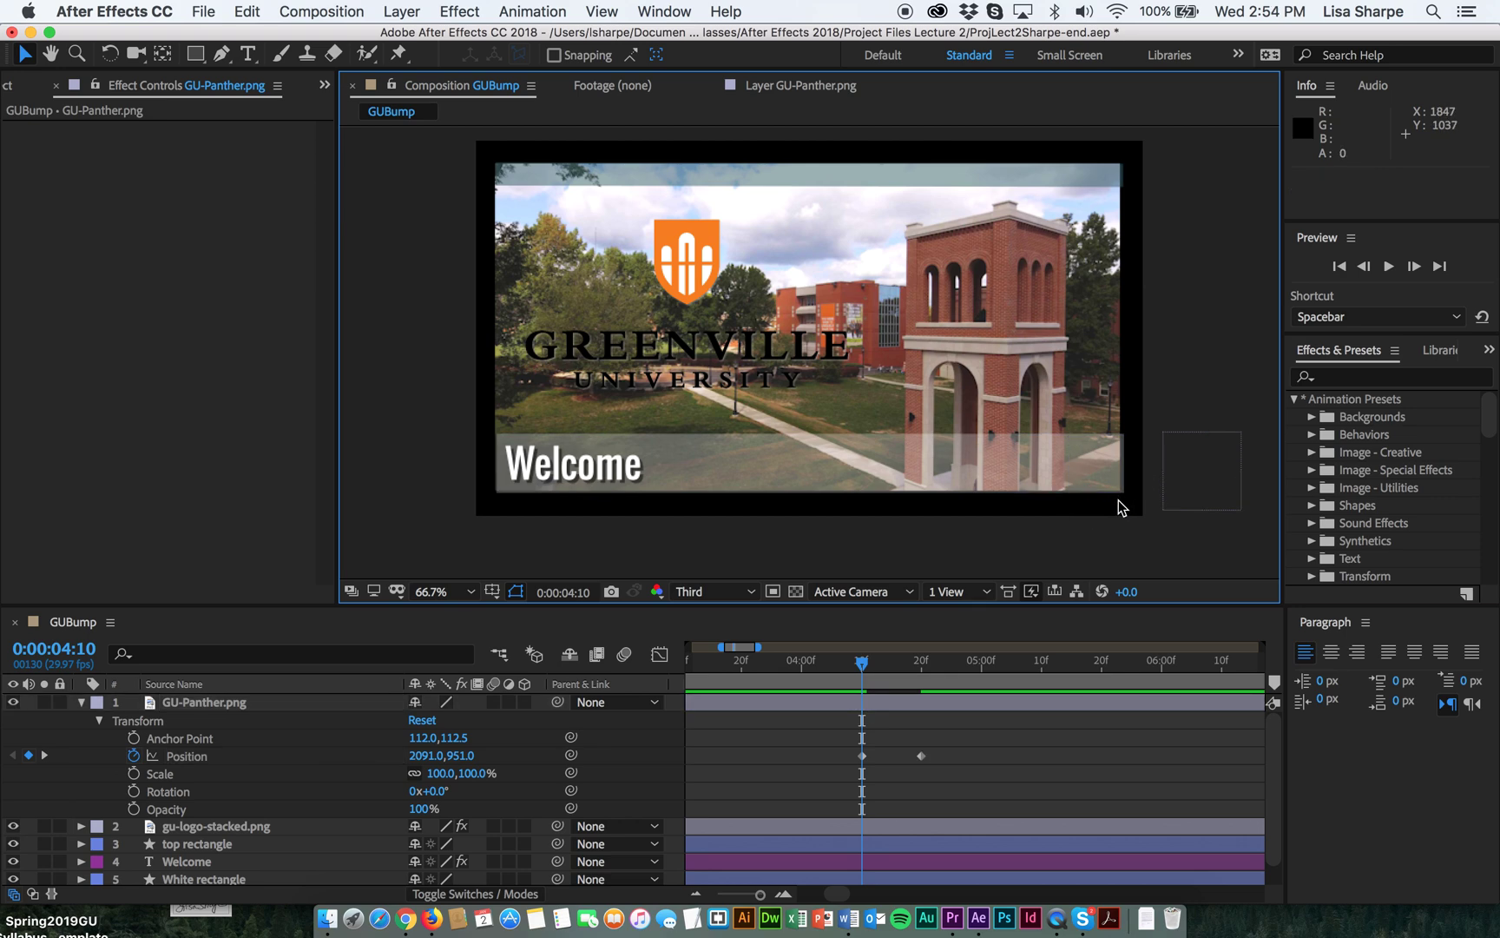
pyautogui.press('space')
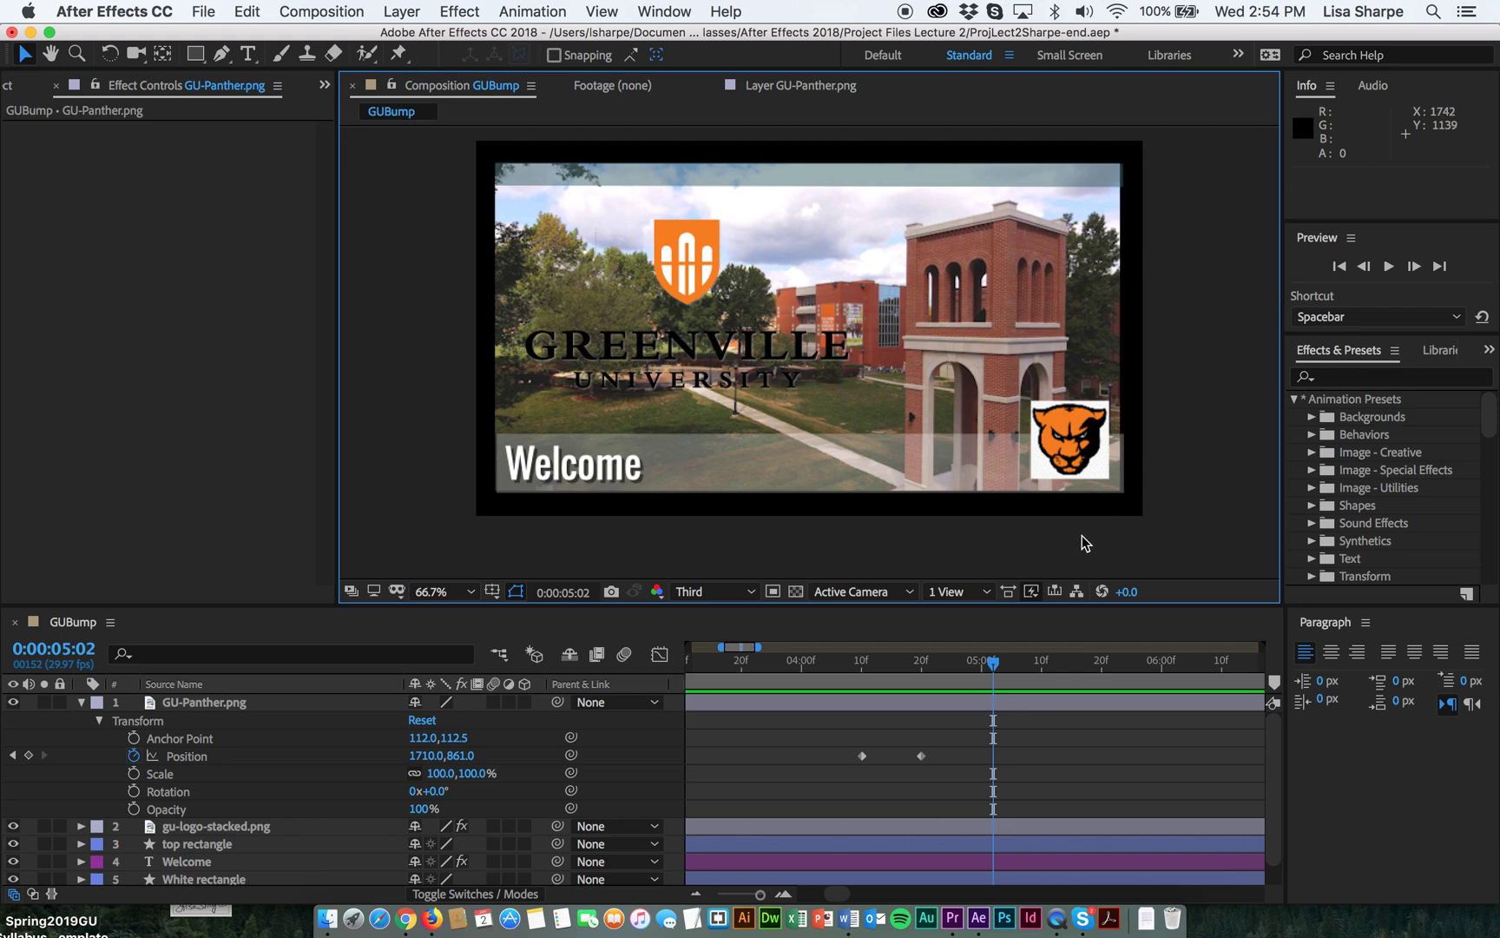
# Step: Undo the panther's motion path and position changes back to its single position keyframe at 0:00:04:10
pyautogui.press('super+z')
pyautogui.press('super+z')
pyautogui.press('super+z')
pyautogui.press('super+z')
pyautogui.press('pagedown')
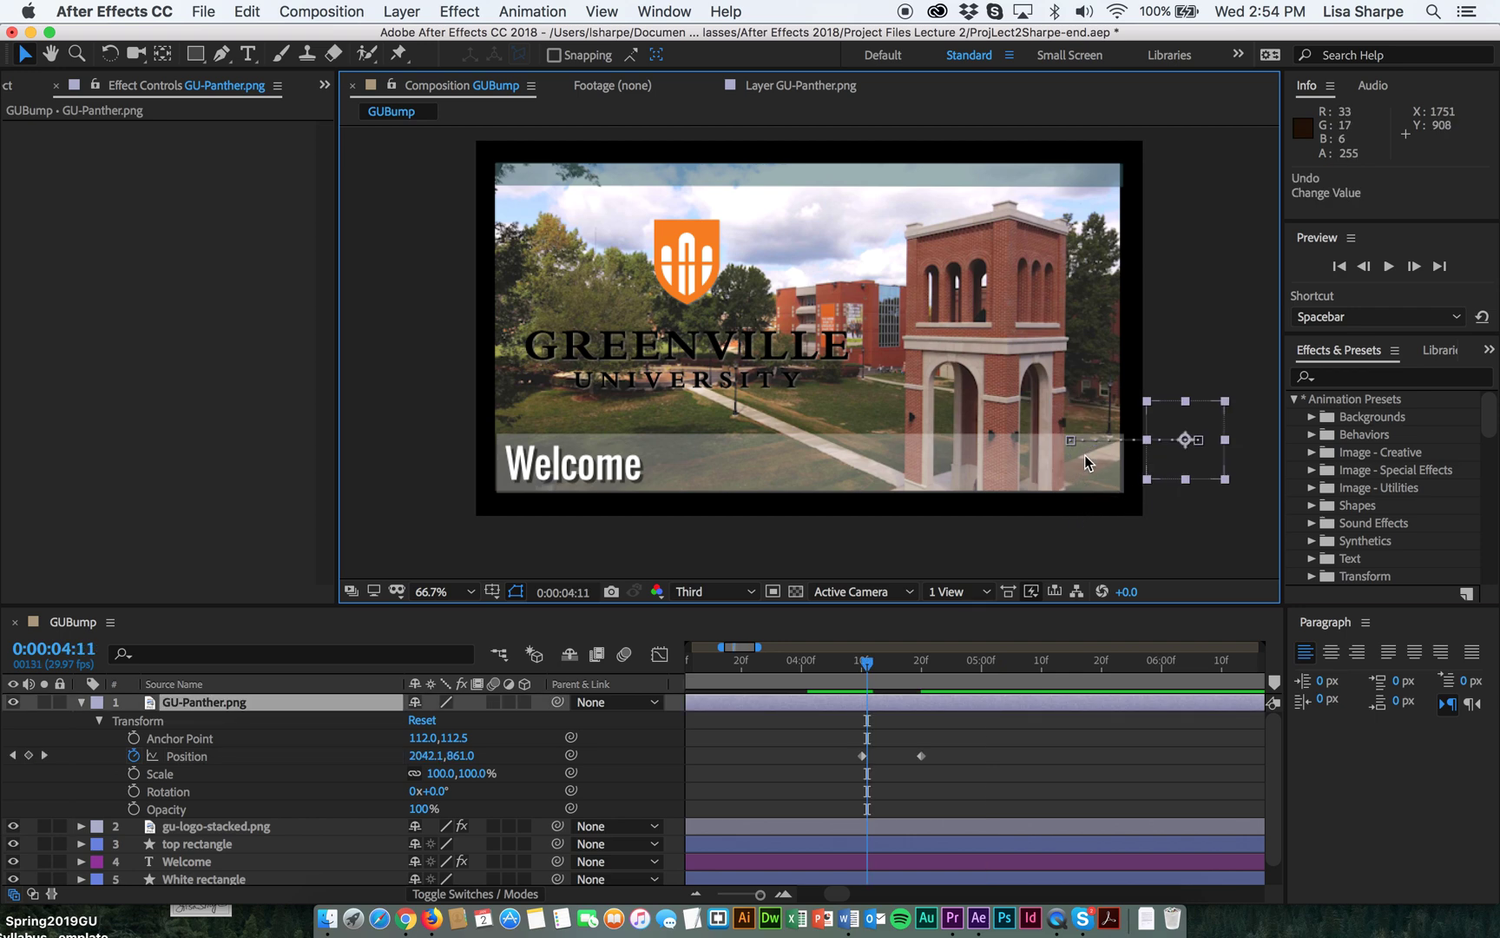
pyautogui.press('super+z')
pyautogui.press('super+z')
pyautogui.press('pageup')
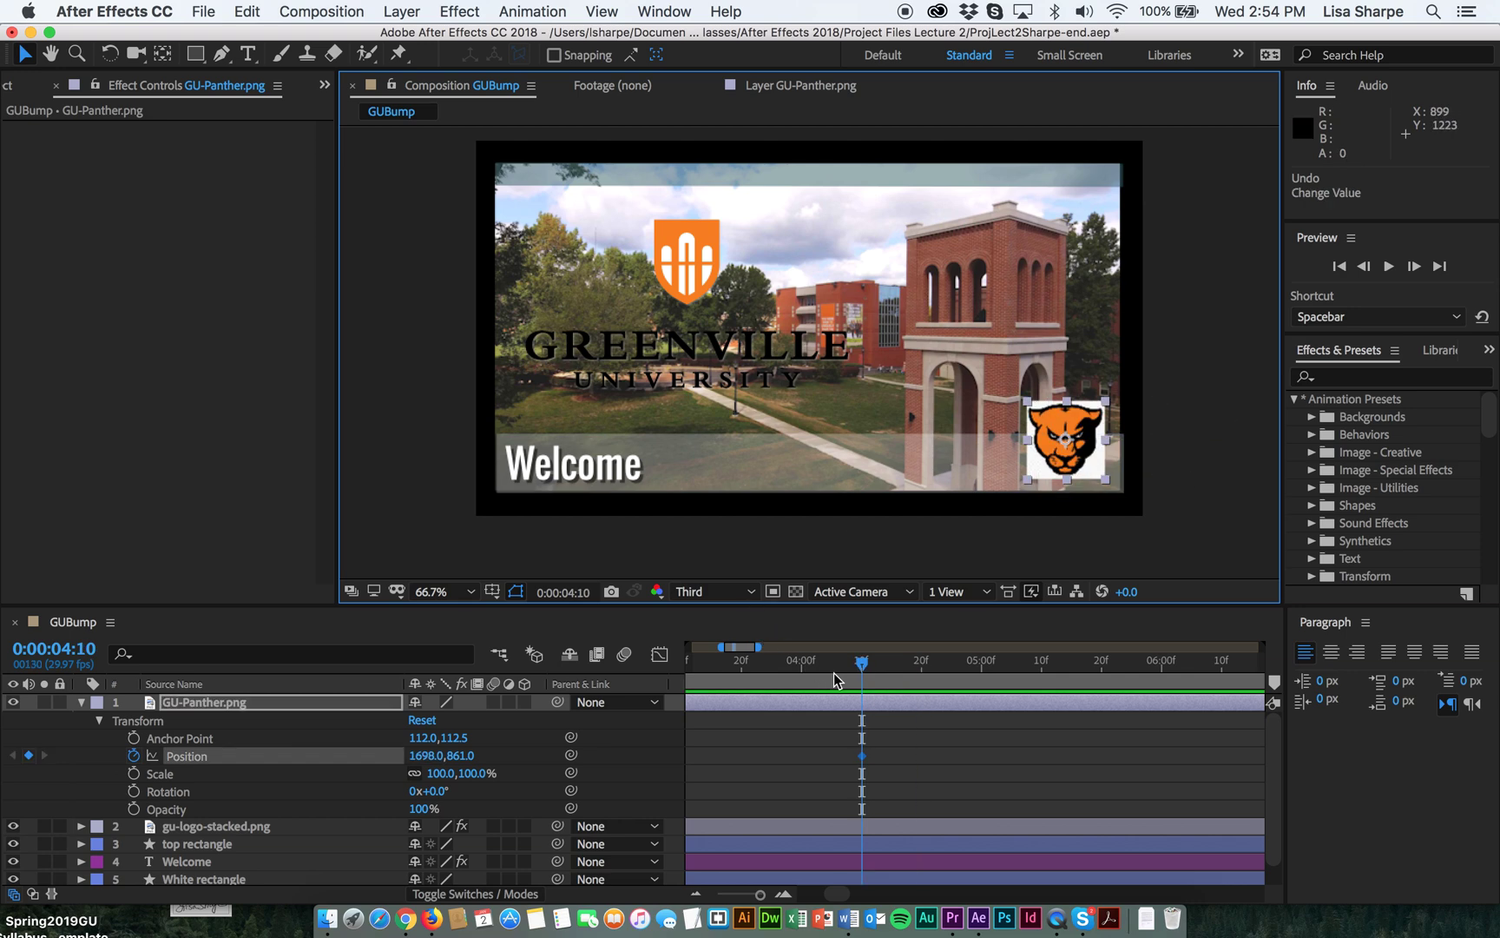
# Step: Keyframe the panther's slide-in: off-screen at about 2058, 861 at 0:00:04:10 and inside the frame at about 1710, 861 at 0:00:04:20
pyautogui.moveTo(864, 673)
pyautogui.mouseDown()
pyautogui.moveTo(834, 666)
pyautogui.moveTo(864, 670)
pyautogui.mouseUp()
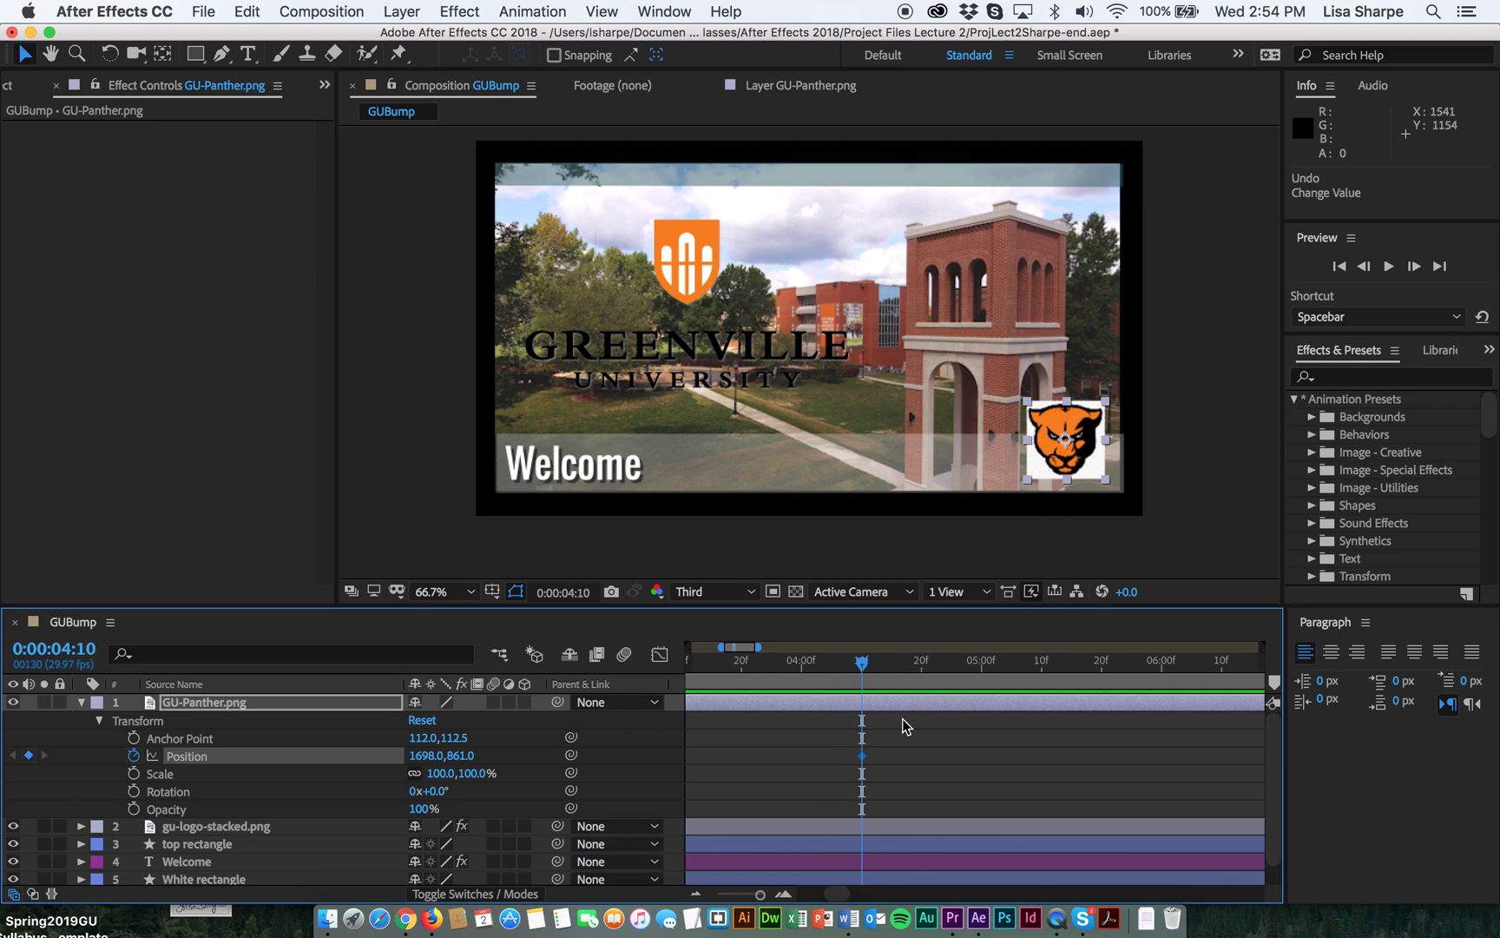
pyautogui.moveTo(1068, 462); pyautogui.dragTo(1202, 465)
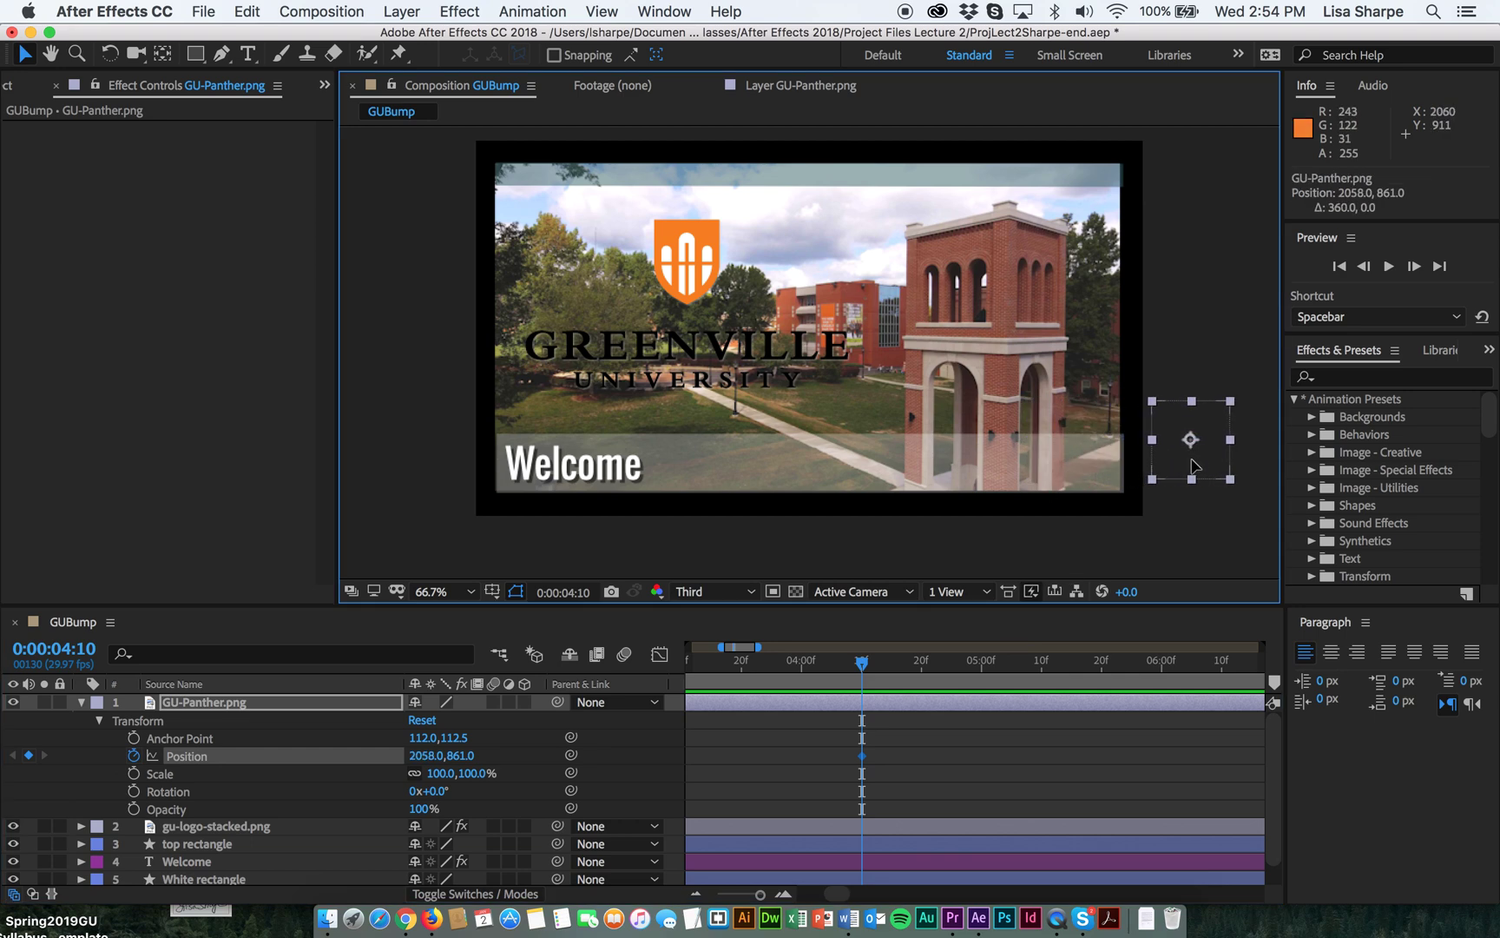
pyautogui.click(864, 665)
pyautogui.moveTo(865, 667); pyautogui.dragTo(927, 673)
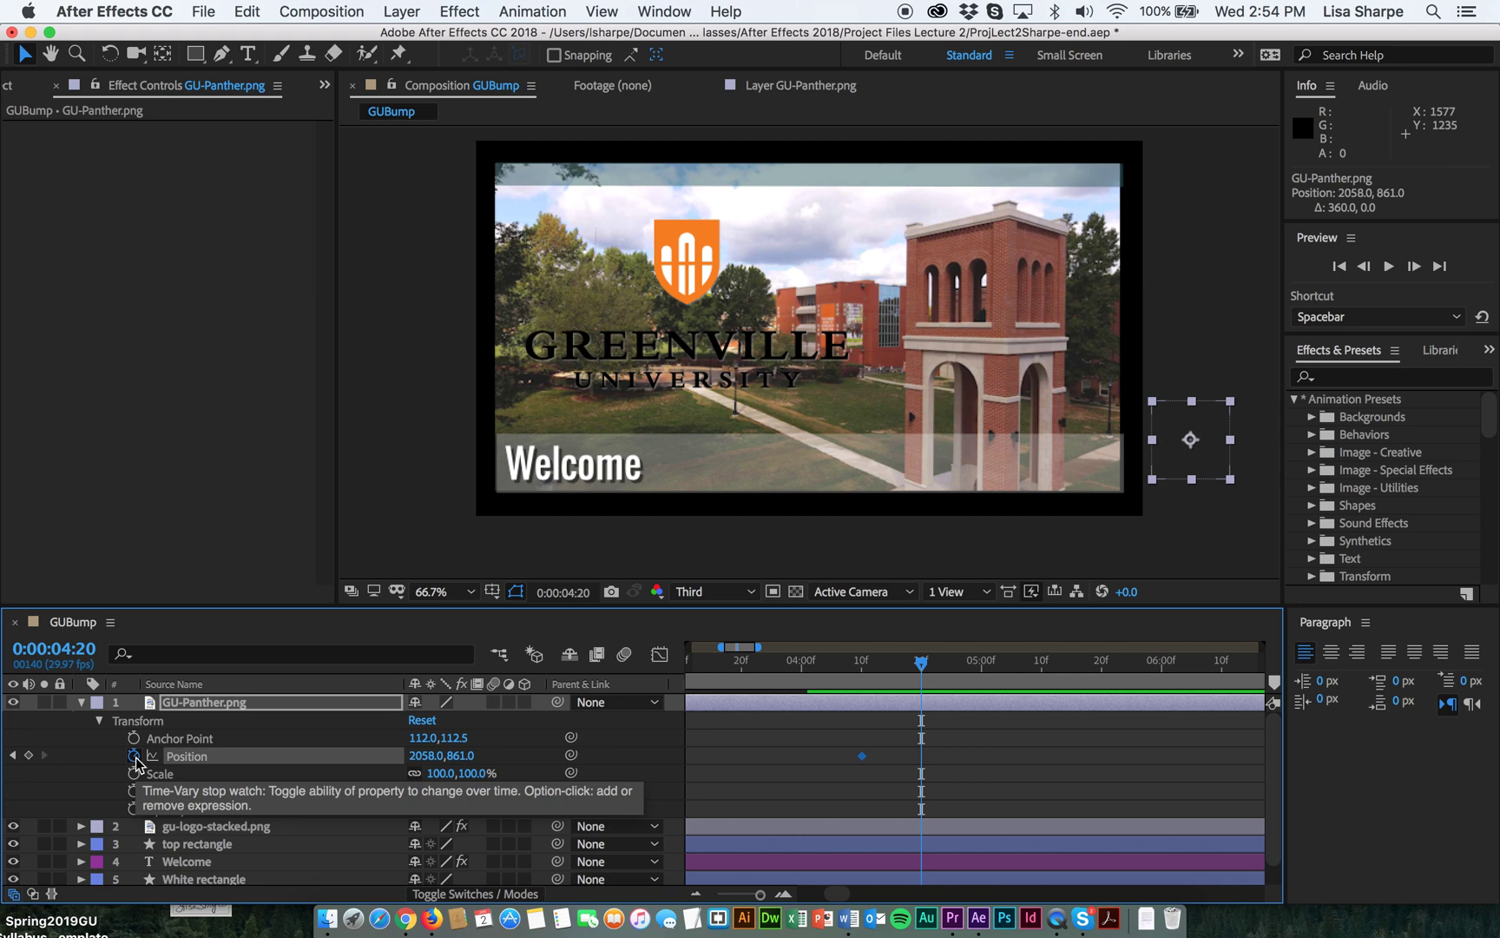
pyautogui.click(28, 755)
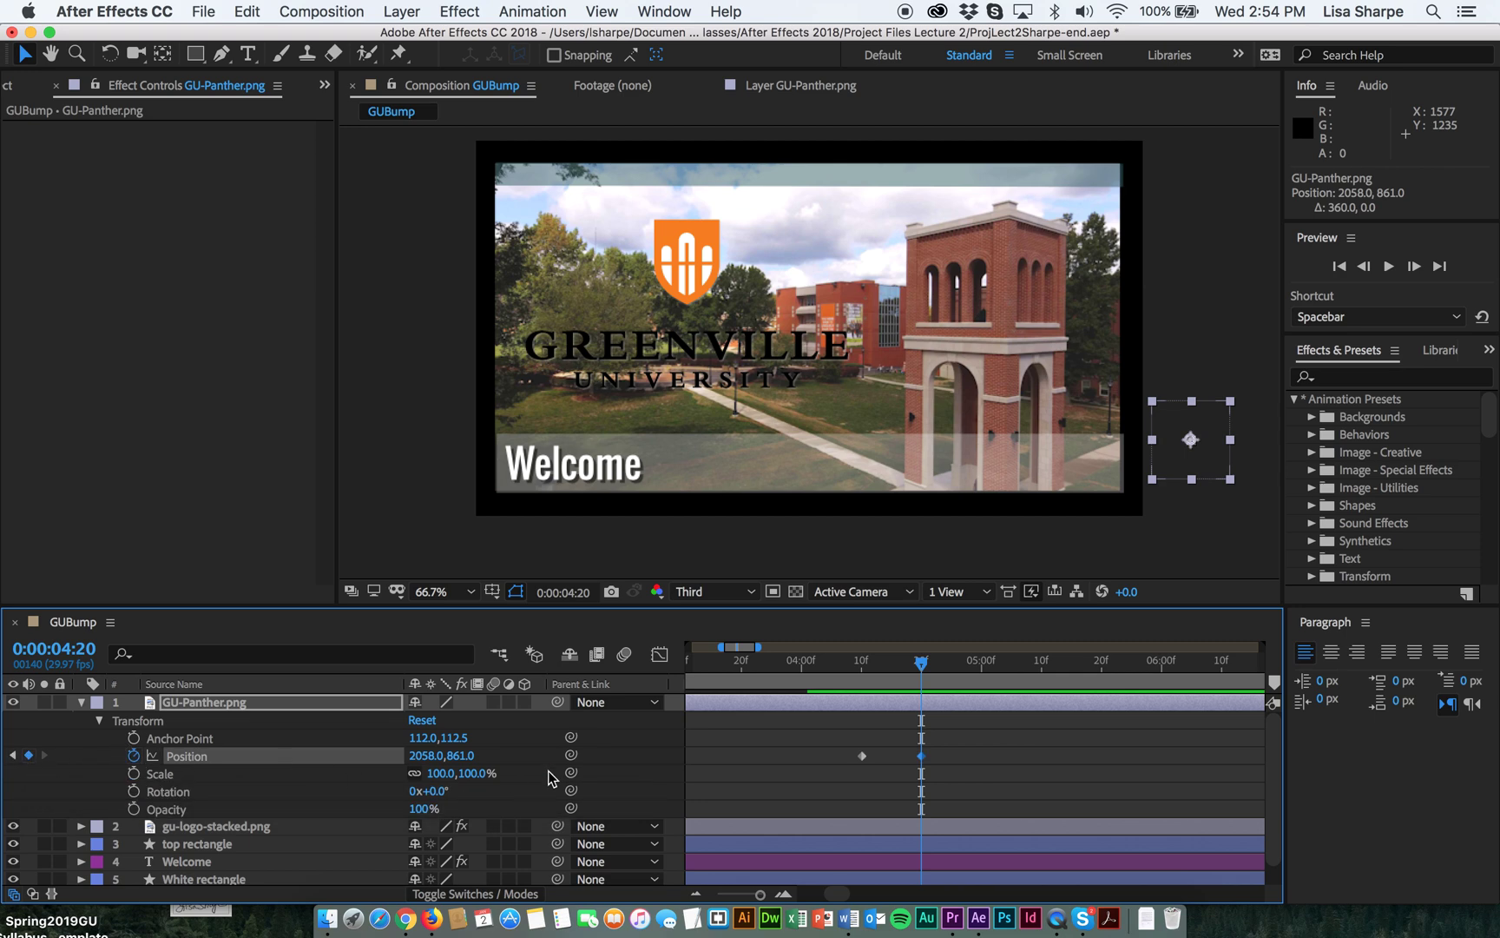
pyautogui.moveTo(1196, 444); pyautogui.dragTo(1079, 445)
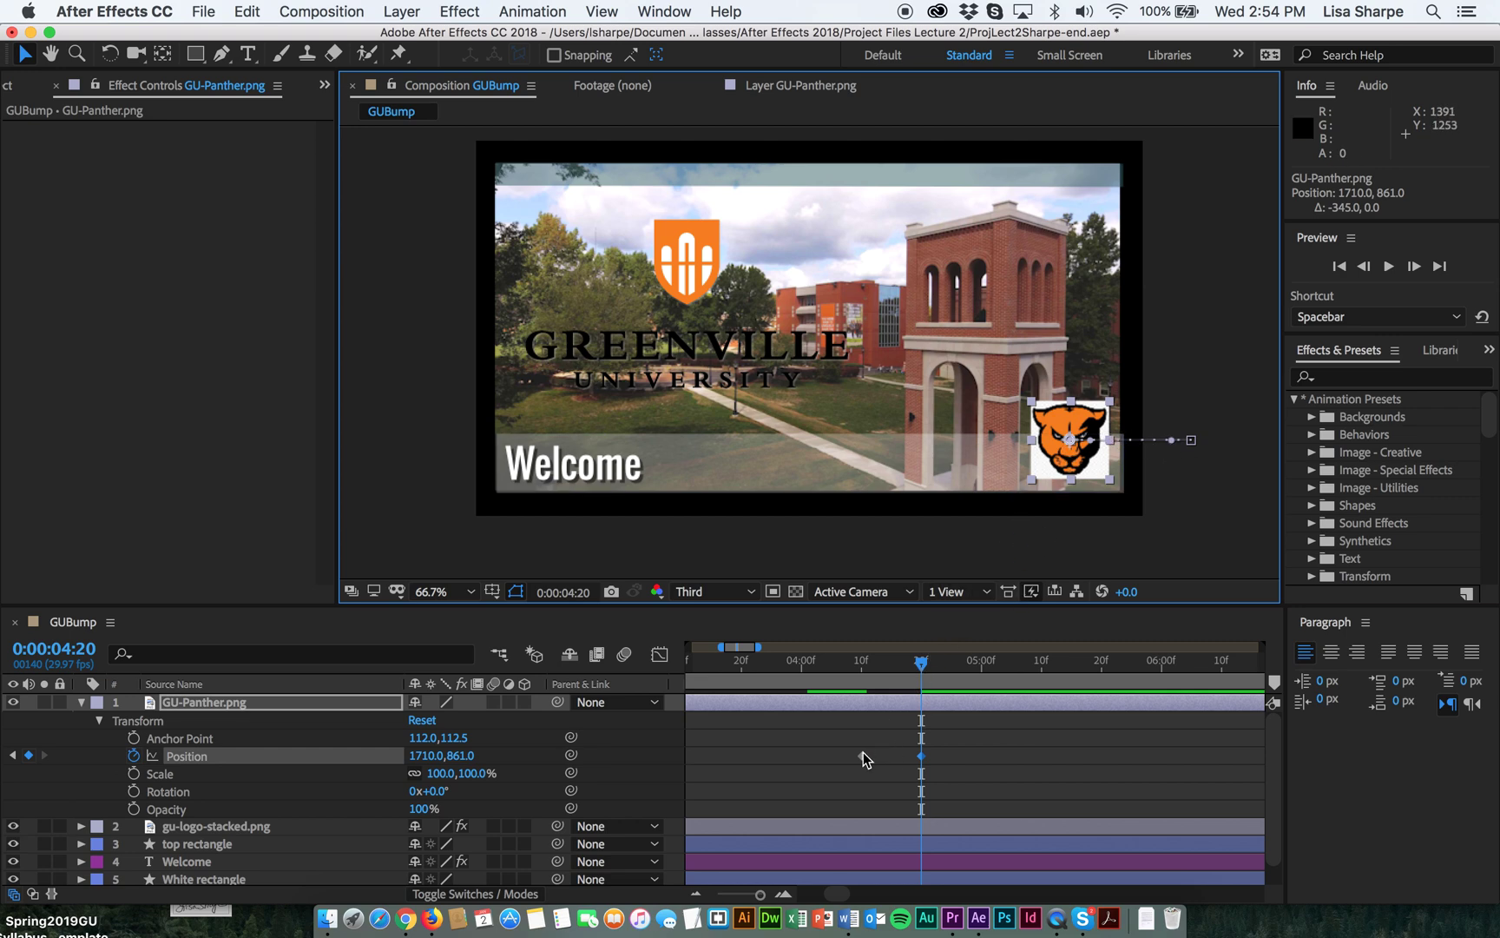
# Step: Bend the motion path downward from the panther's end keyframe and move its start position at 0:00:04:10 to about 2070, 783
pyautogui.click(924, 667)
pyautogui.moveTo(924, 667); pyautogui.dragTo(866, 671)
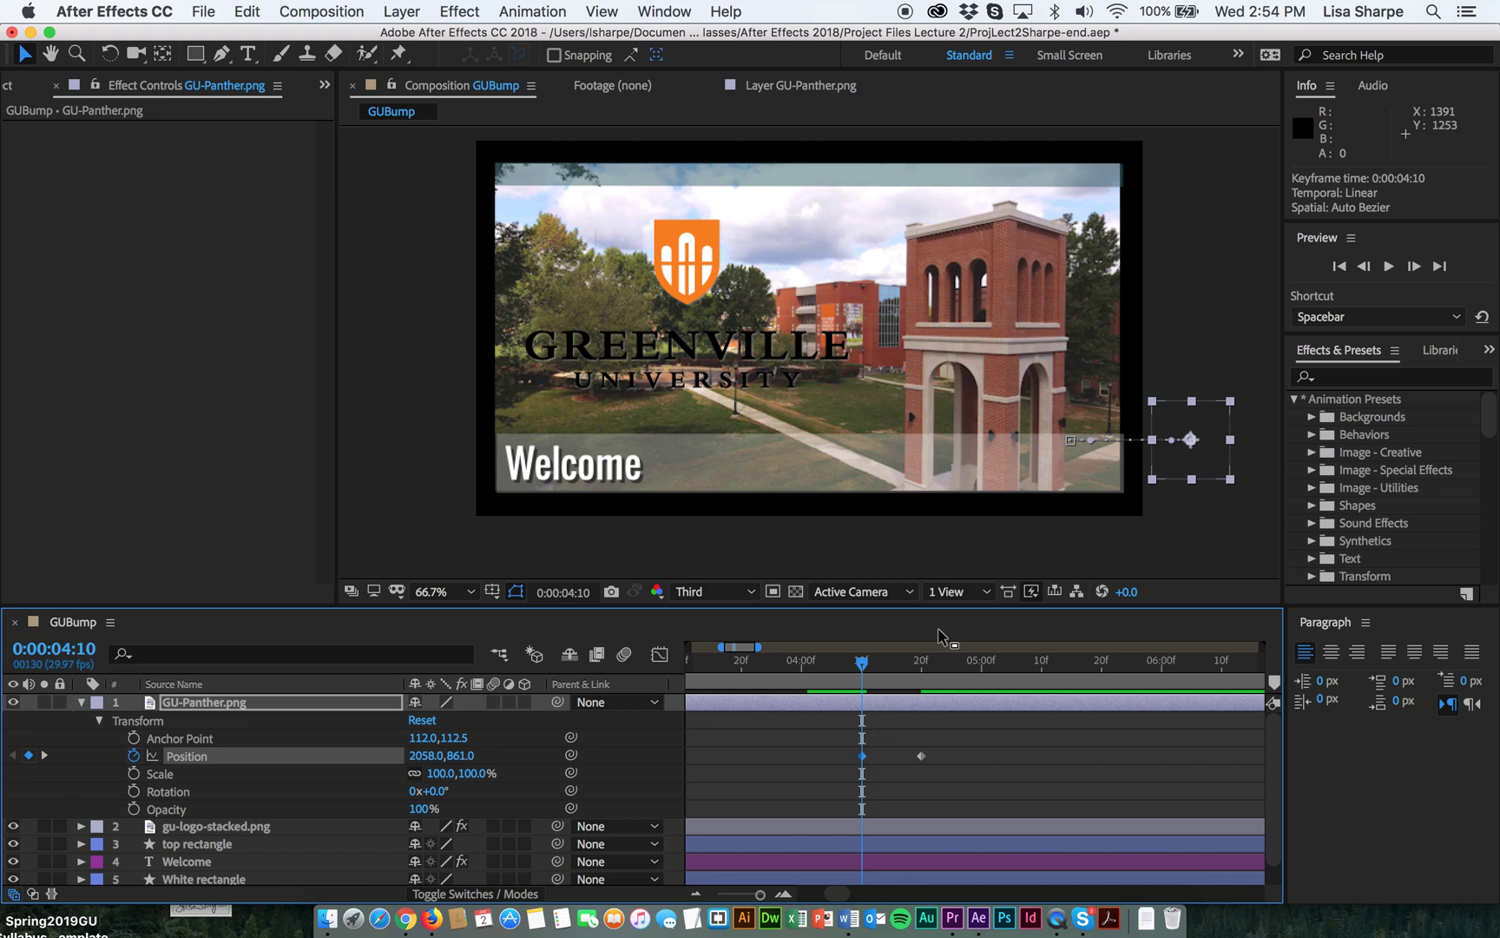
pyautogui.click(1074, 445)
pyautogui.moveTo(1074, 446); pyautogui.dragTo(1122, 546)
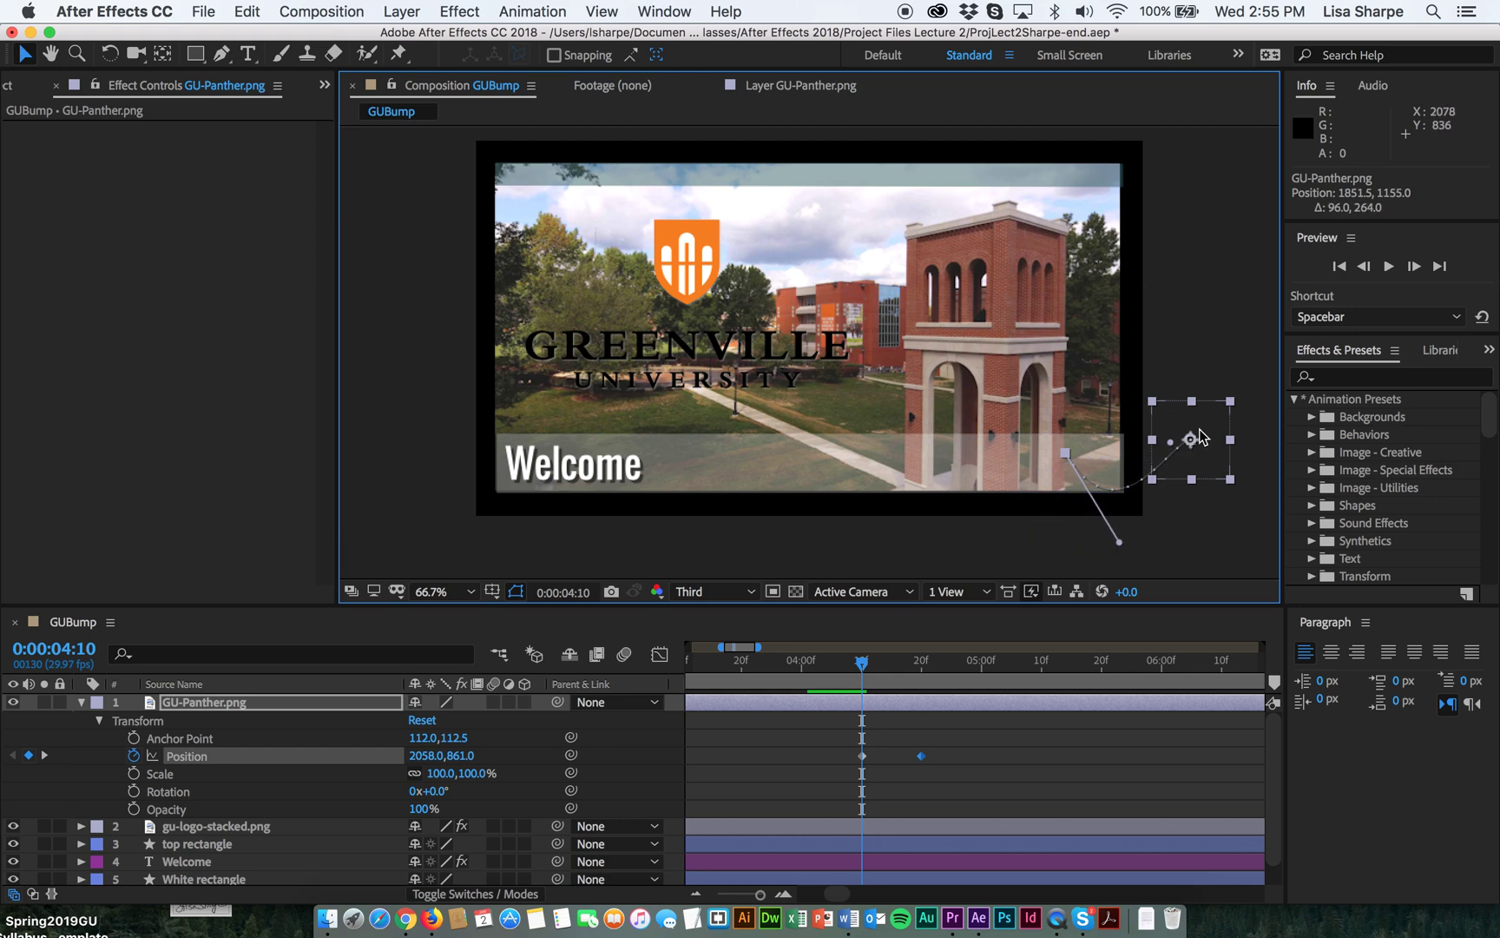
pyautogui.moveTo(1191, 444); pyautogui.dragTo(1197, 419)
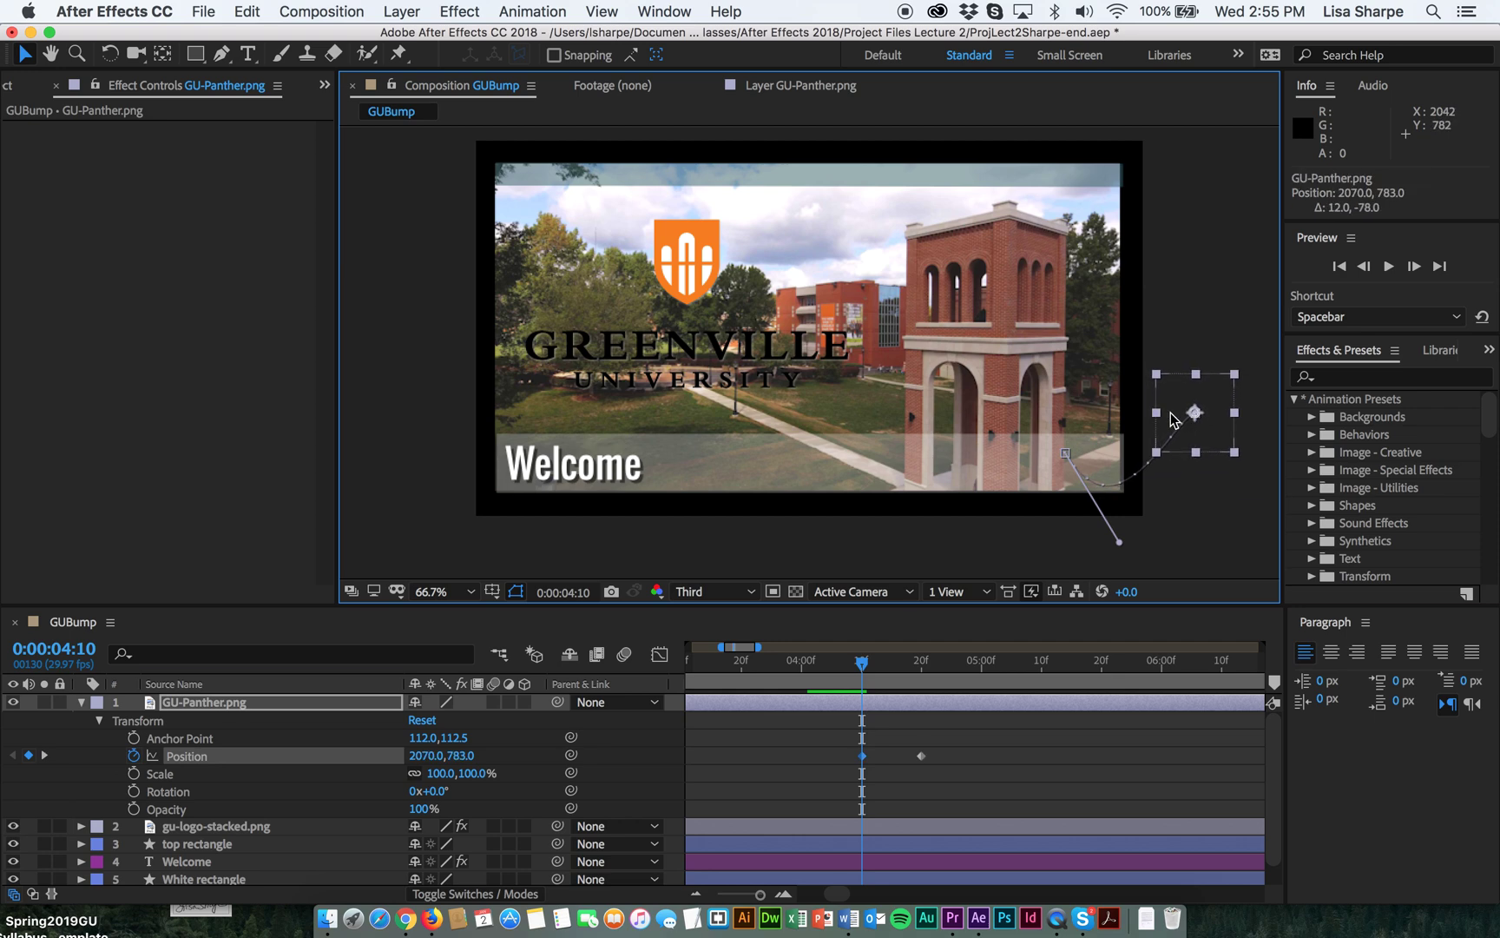
# Step: Add a position keyframe at 0:00:04:15 with the panther raised, shape the motion path into an arc and preview it
pyautogui.moveTo(873, 673); pyautogui.dragTo(896, 664)
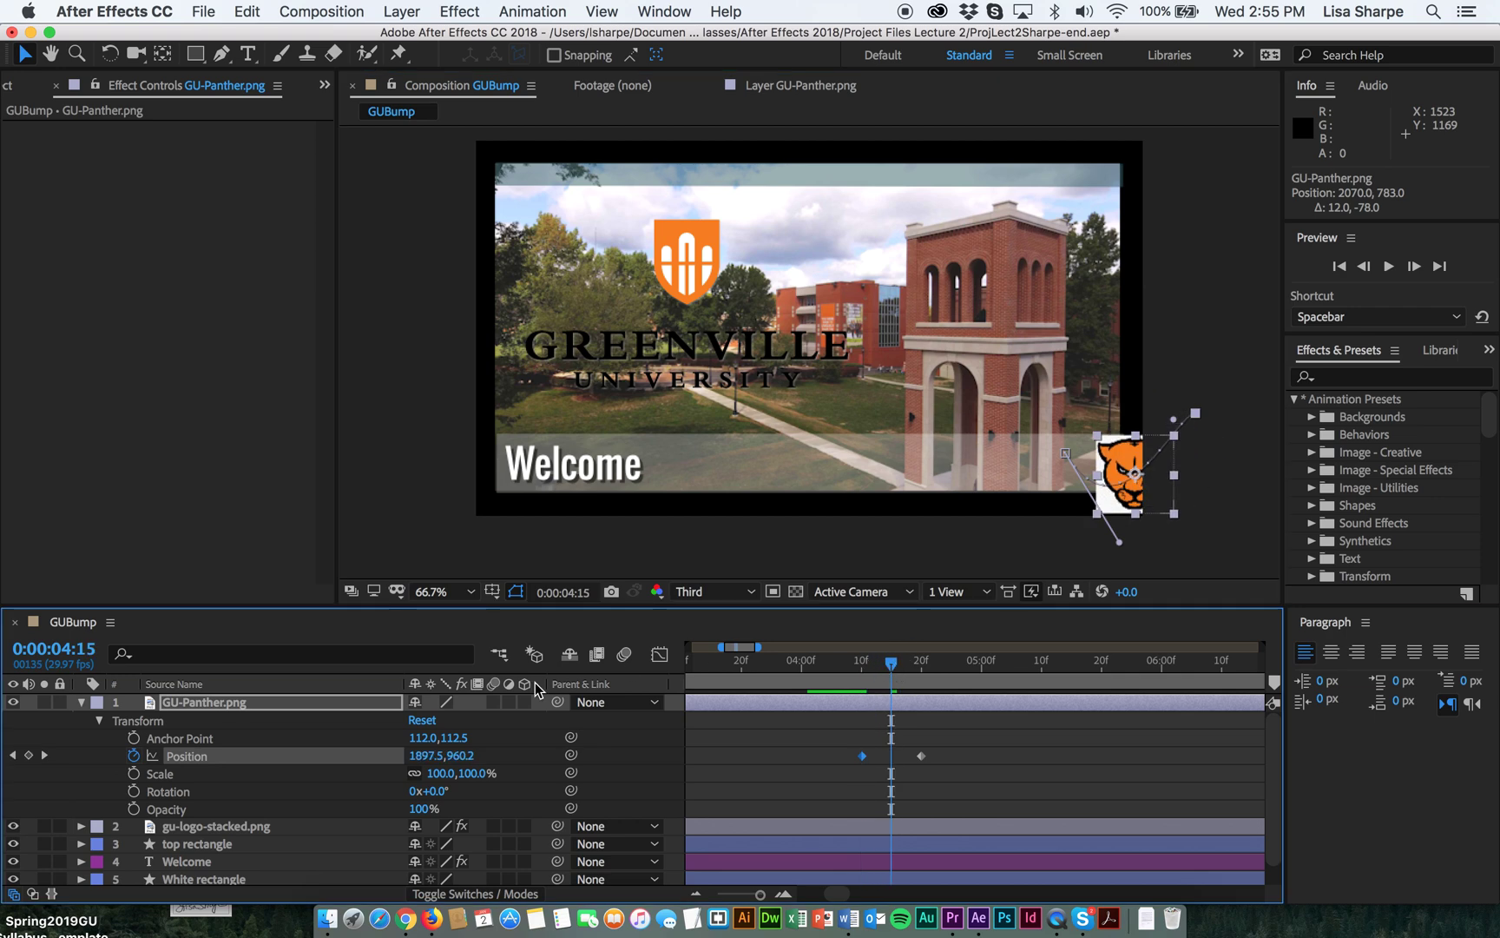
pyautogui.click(29, 755)
pyautogui.moveTo(1097, 474); pyautogui.dragTo(1096, 396)
pyautogui.click(1120, 476)
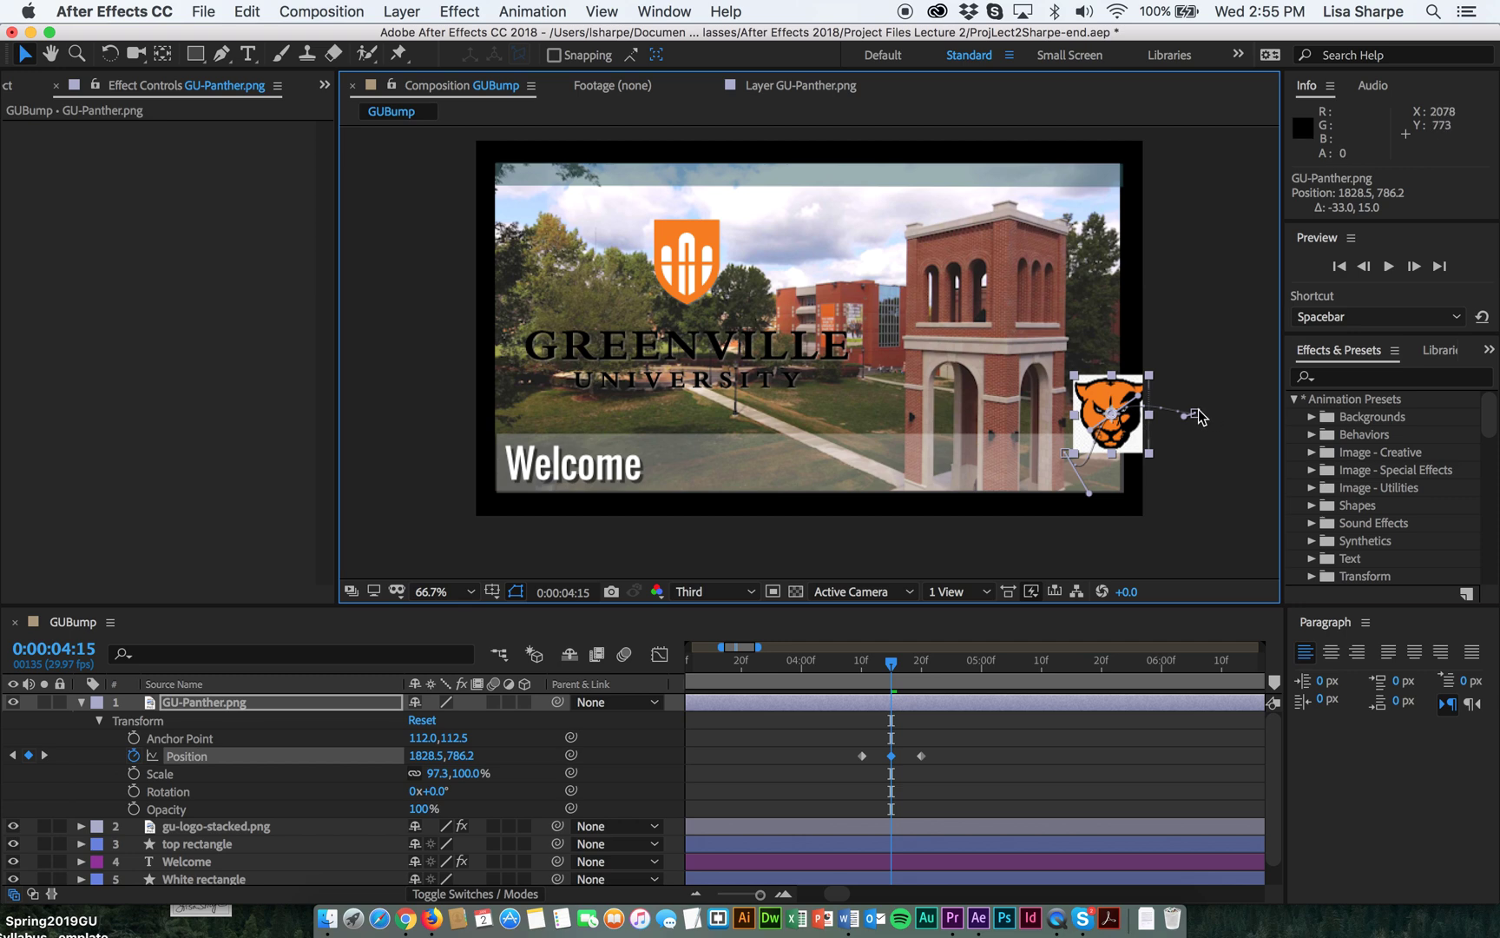
pyautogui.moveTo(1195, 420); pyautogui.dragTo(1124, 401)
pyautogui.moveTo(892, 659); pyautogui.dragTo(849, 662)
pyautogui.press('space')
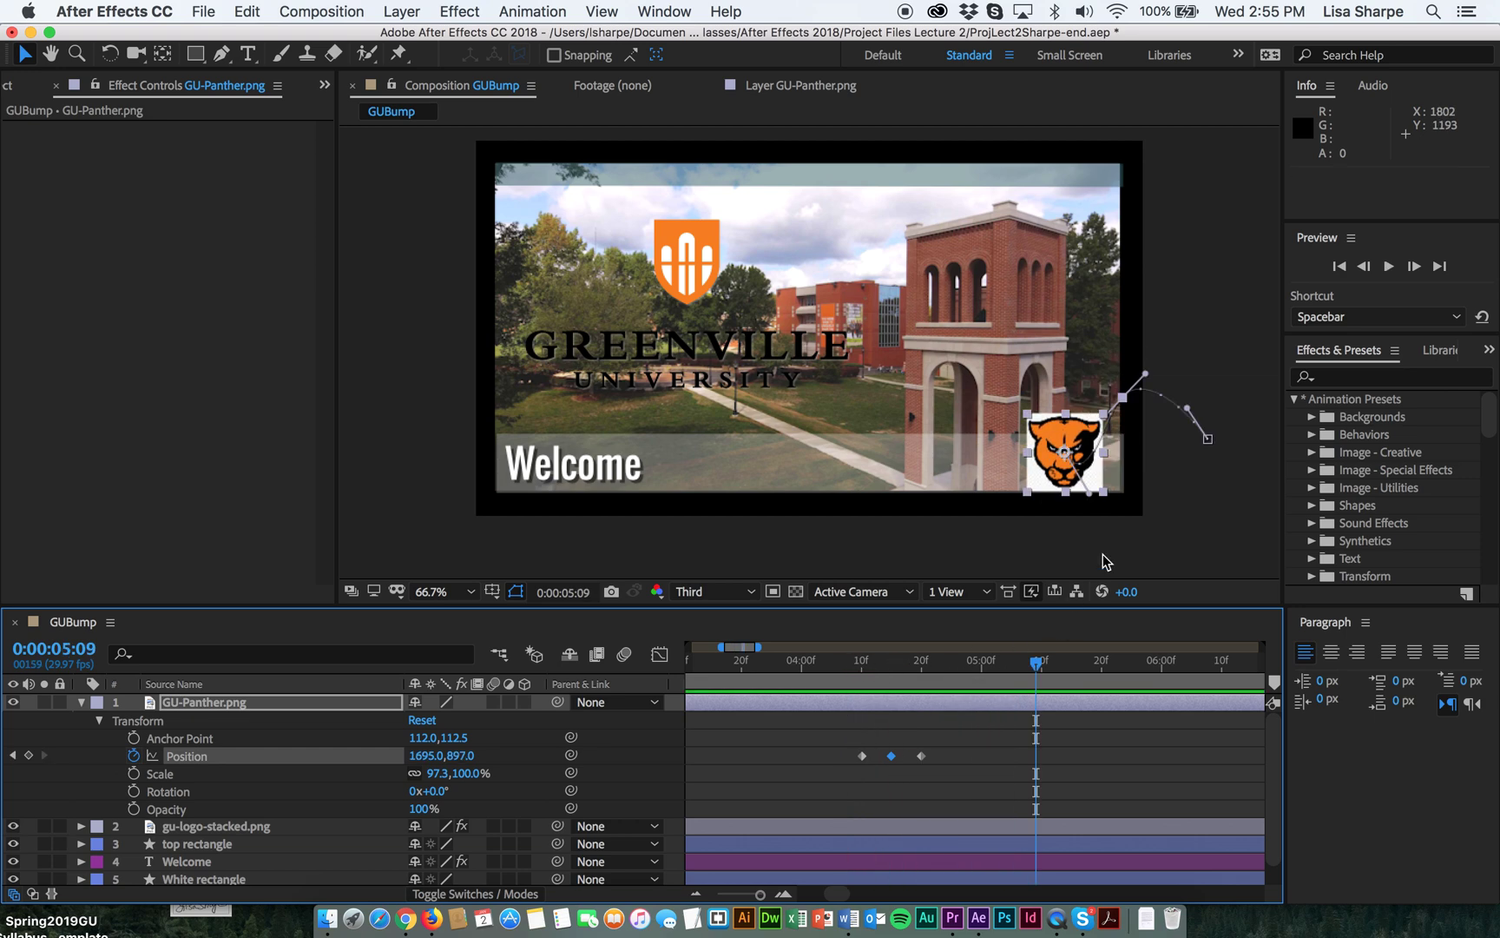
pyautogui.moveTo(1047, 661); pyautogui.dragTo(848, 675)
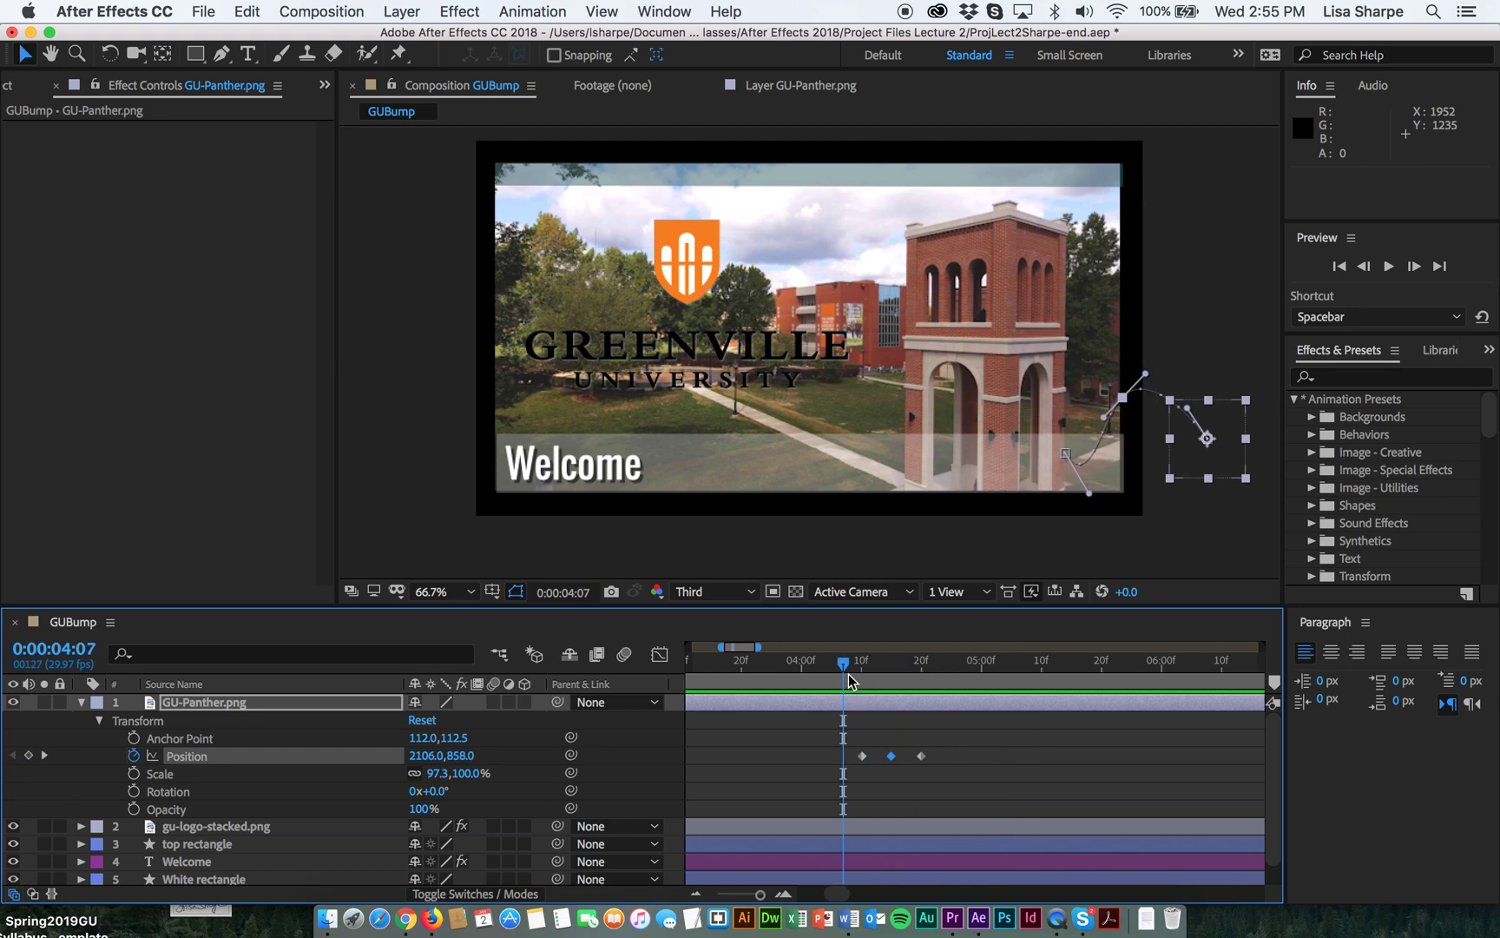
pyautogui.press('space')
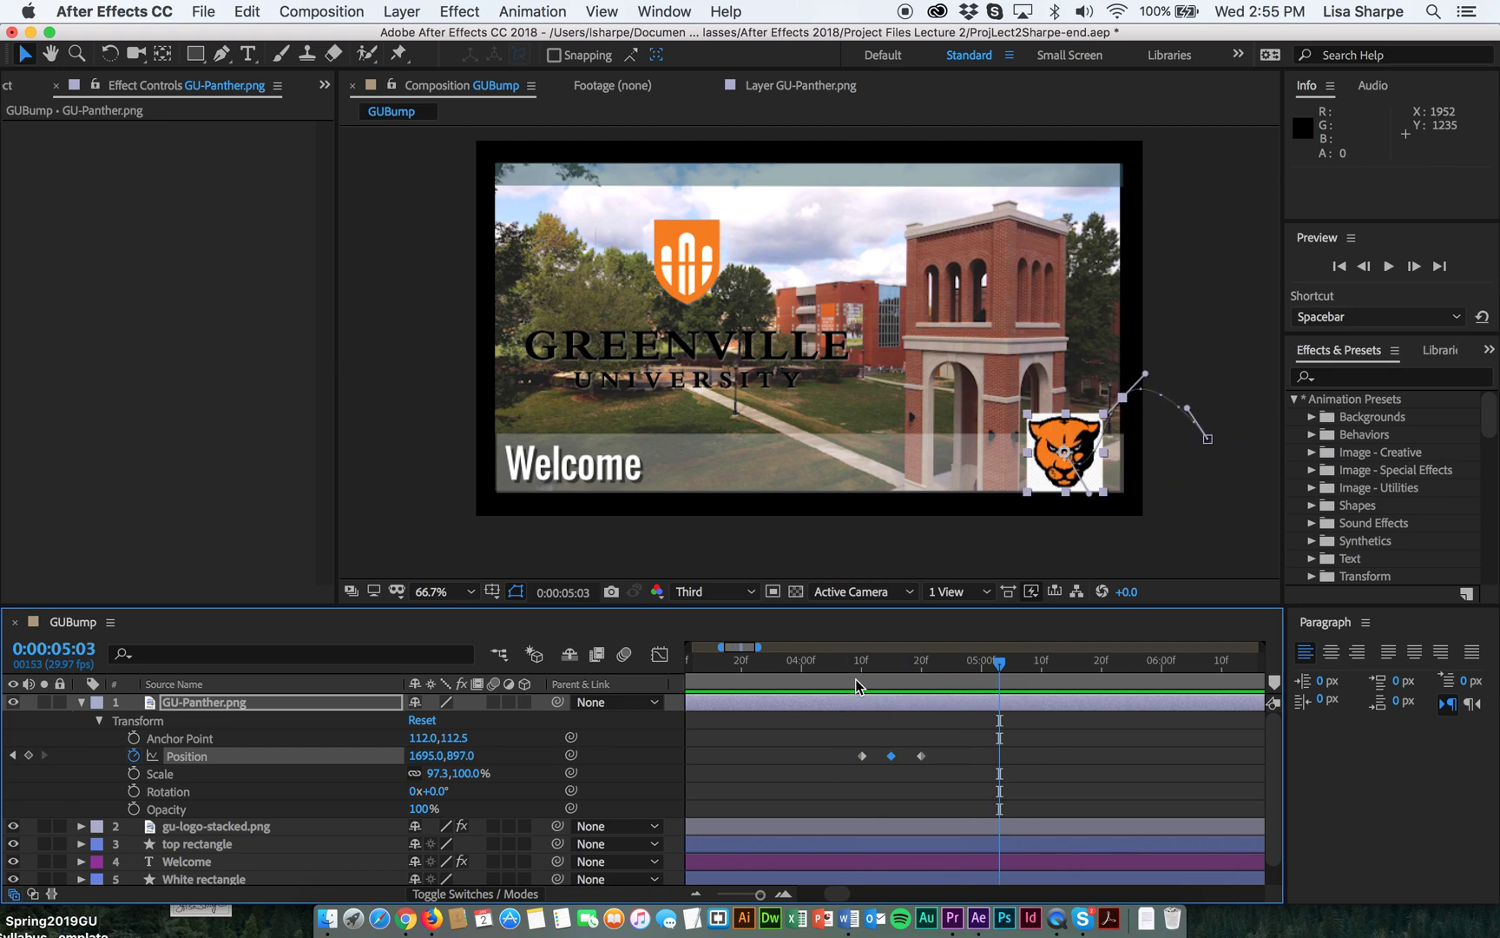
# Step: Move the panther's end position at 0:00:04:20 to about 1701, 855
pyautogui.click(921, 756)
pyautogui.moveTo(999, 661); pyautogui.dragTo(921, 665)
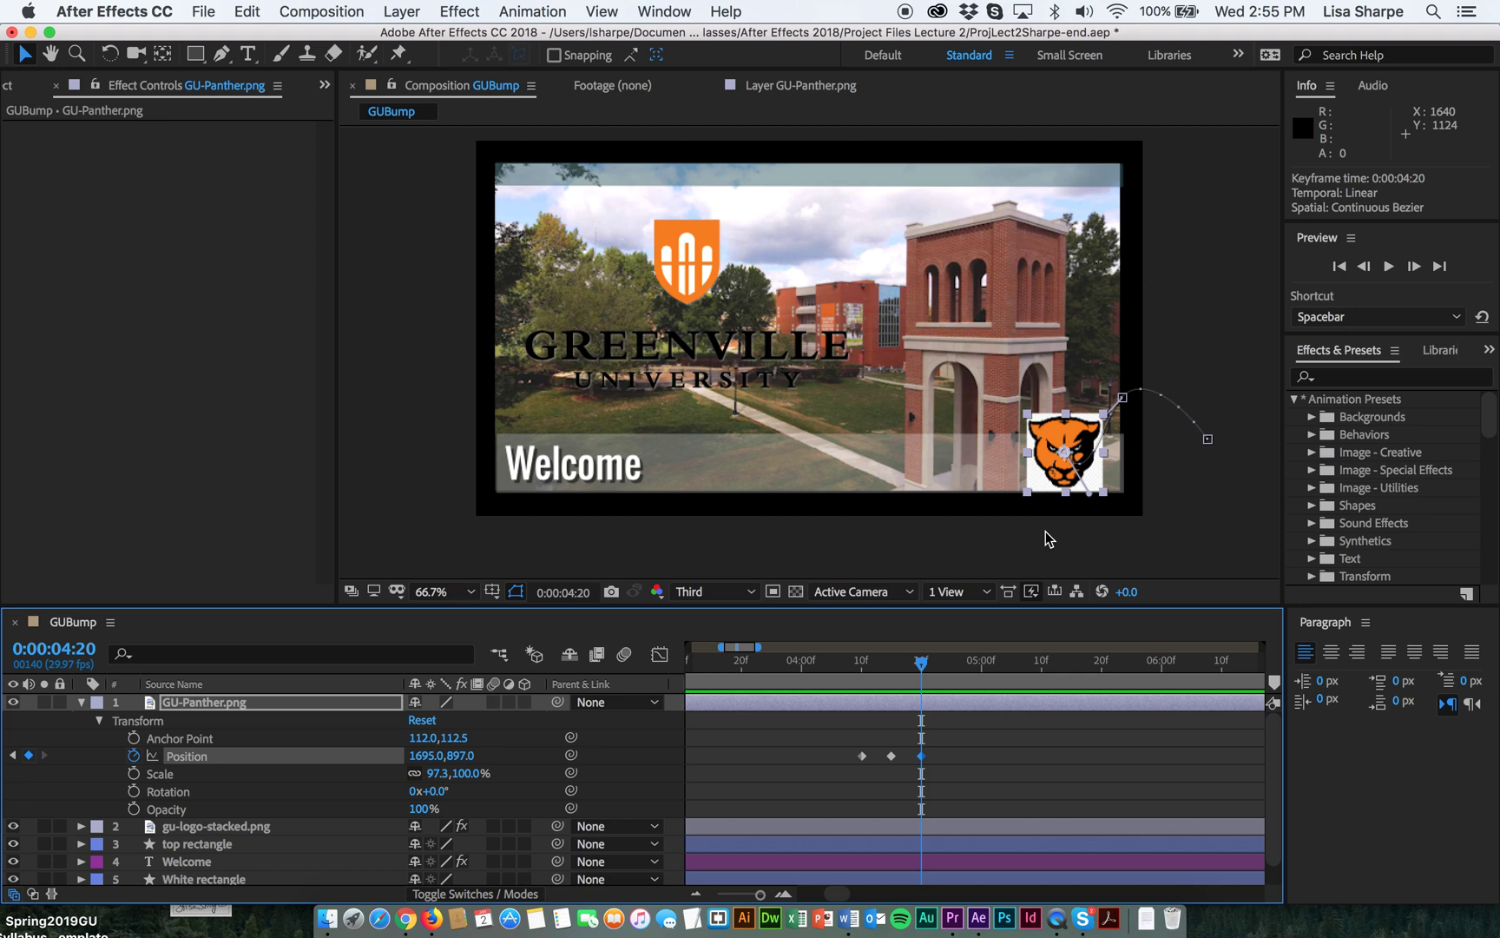
pyautogui.moveTo(1059, 474); pyautogui.dragTo(1060, 451)
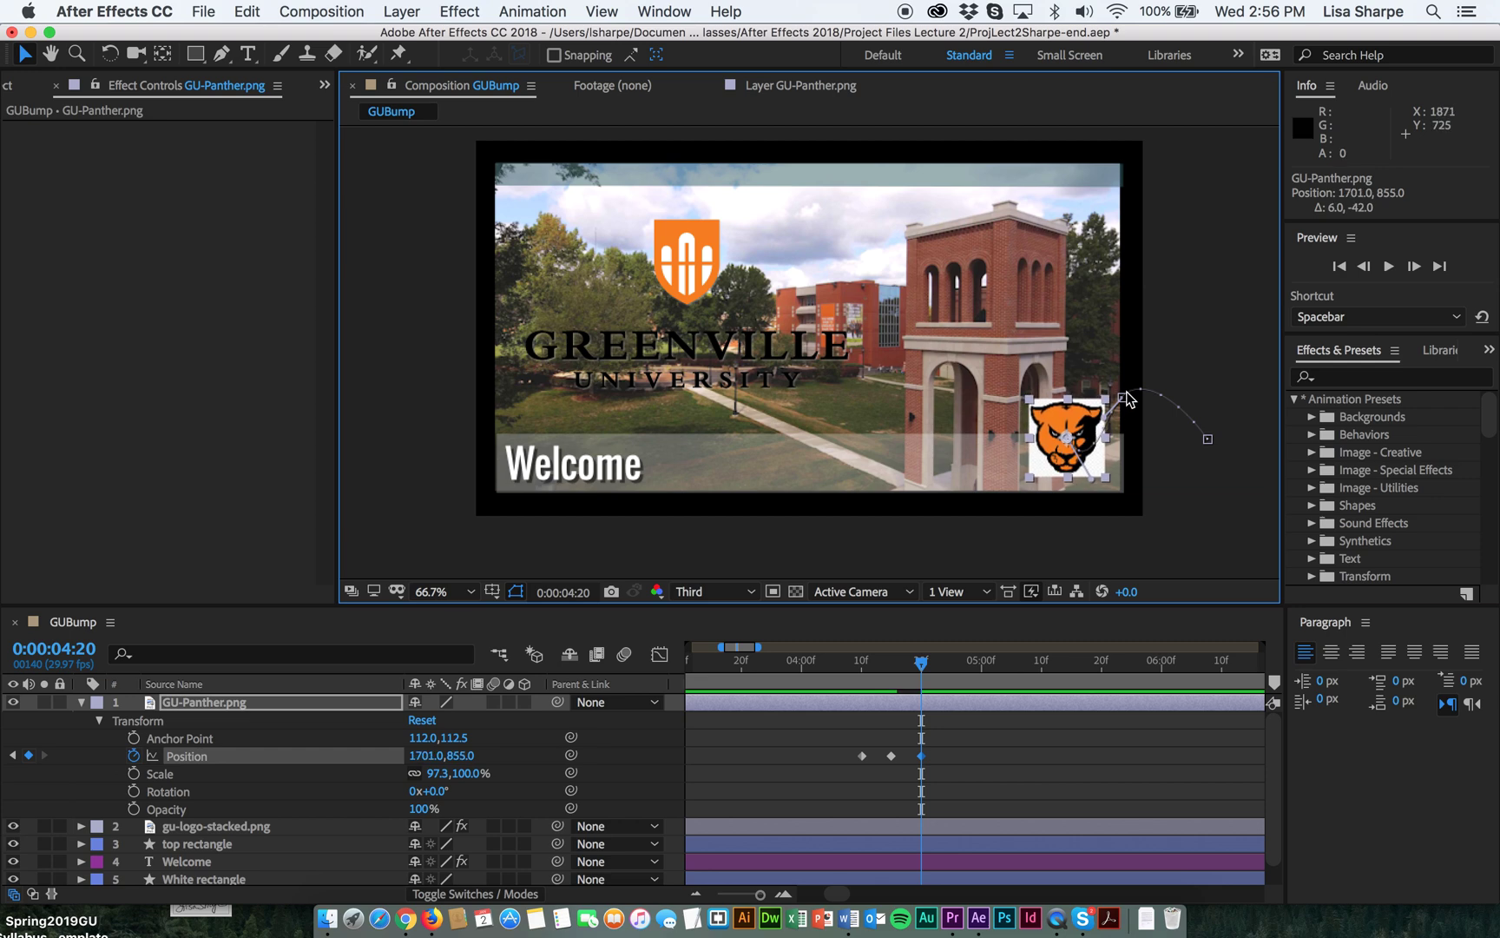
# Step: Raise the middle point of the panther's motion path and extend the curve handles for a higher arc
pyautogui.moveTo(1125, 402); pyautogui.dragTo(1095, 392)
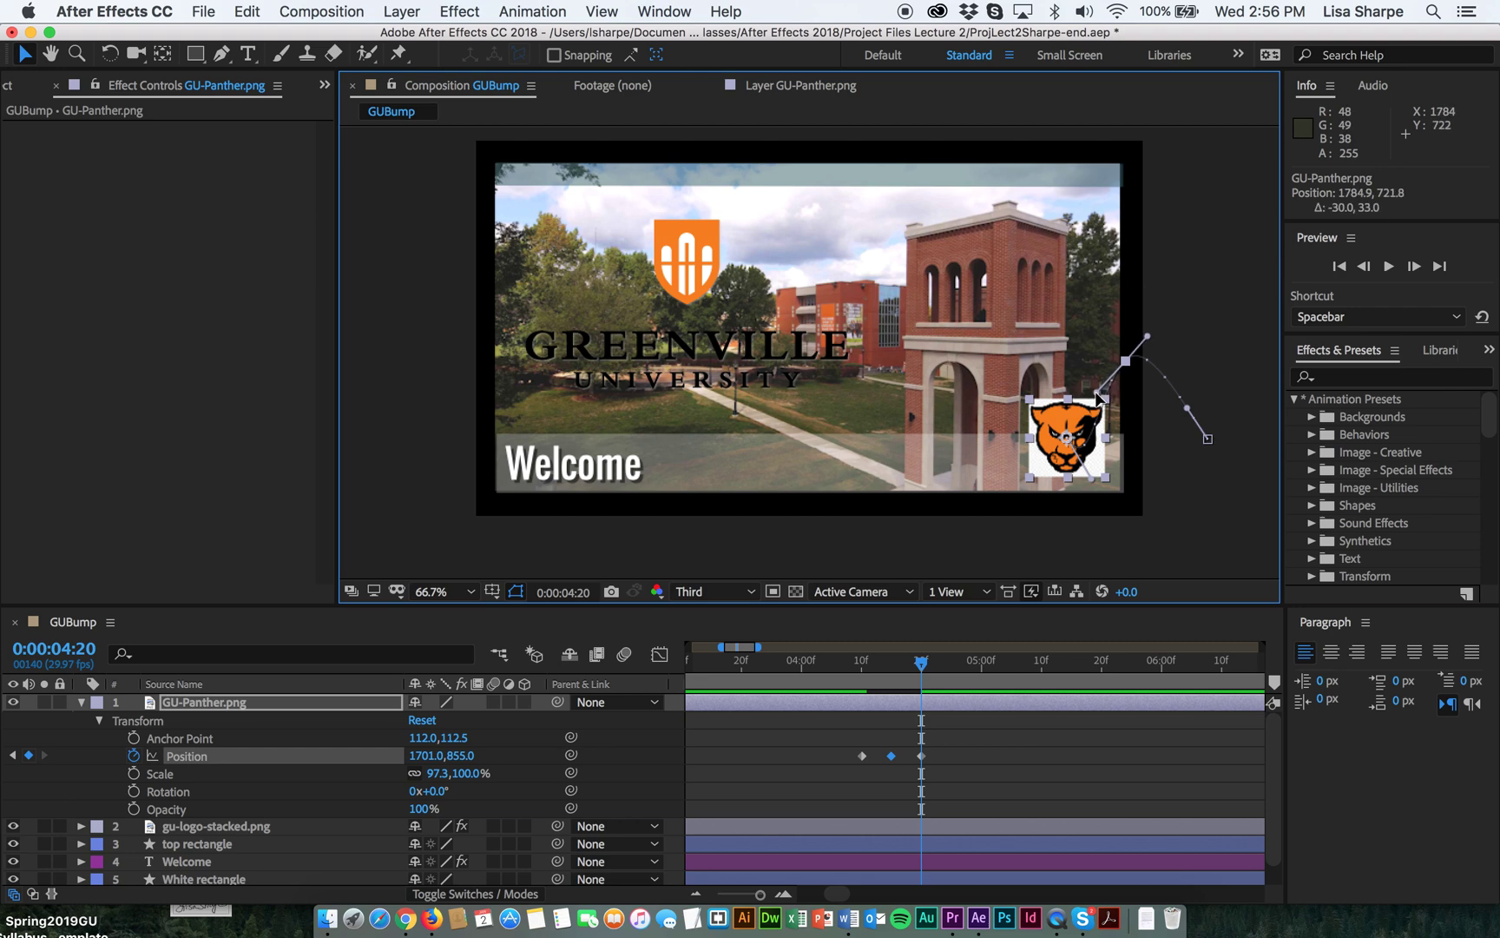
pyautogui.moveTo(1152, 336); pyautogui.dragTo(1160, 319)
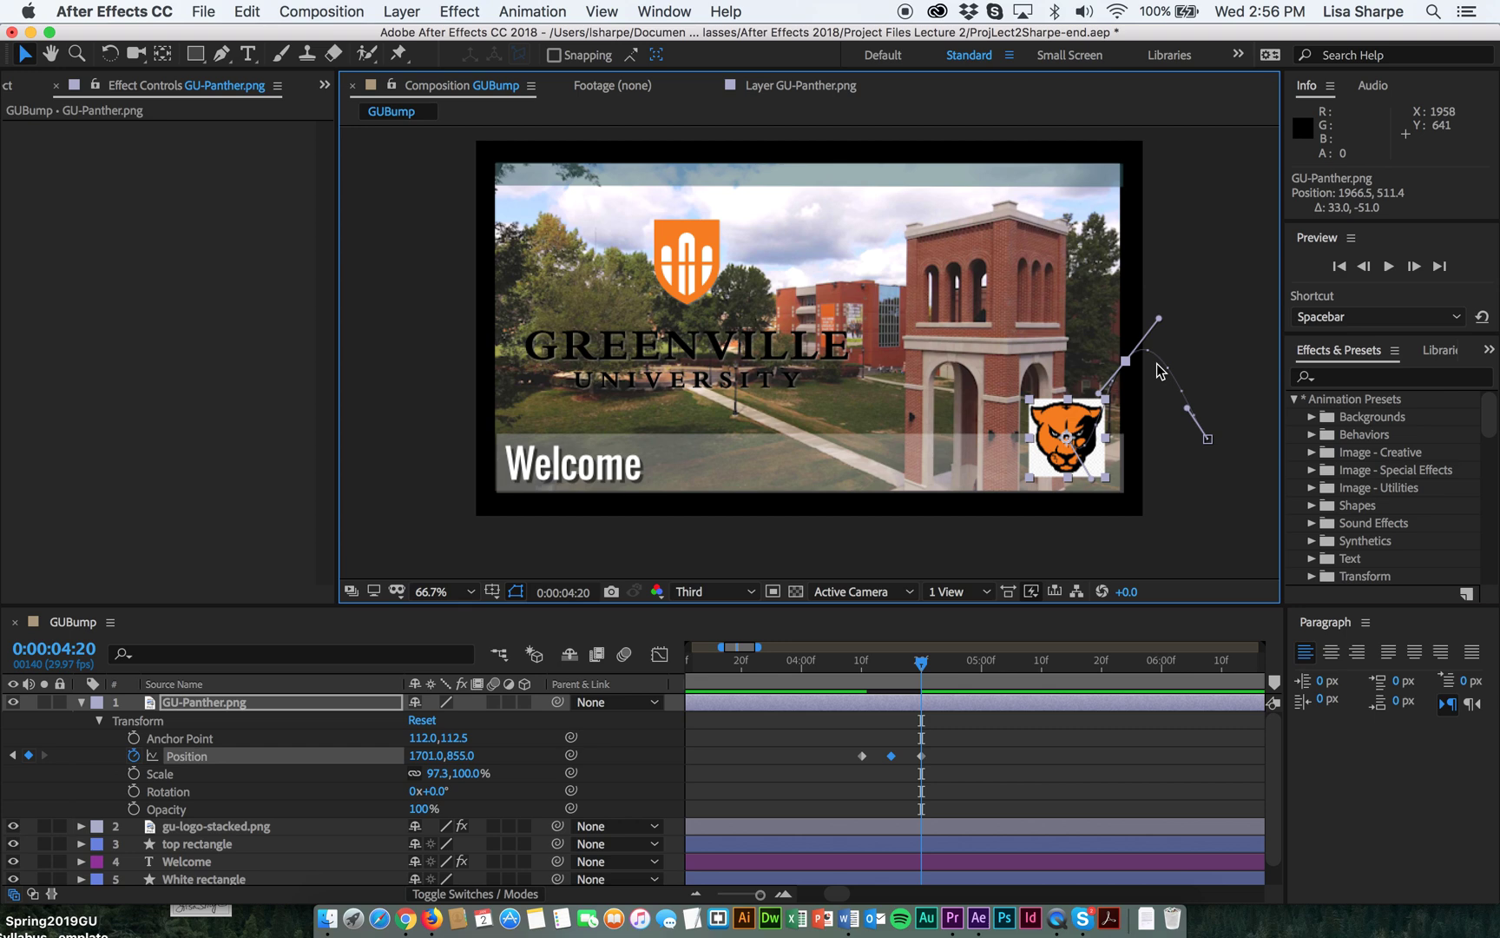
pyautogui.moveTo(1189, 412); pyautogui.dragTo(1198, 388)
pyautogui.moveTo(922, 663); pyautogui.dragTo(880, 686)
# Step: Apply Easy Ease In to the panther's first position keyframe at 0:00:04:10
pyautogui.click(922, 757)
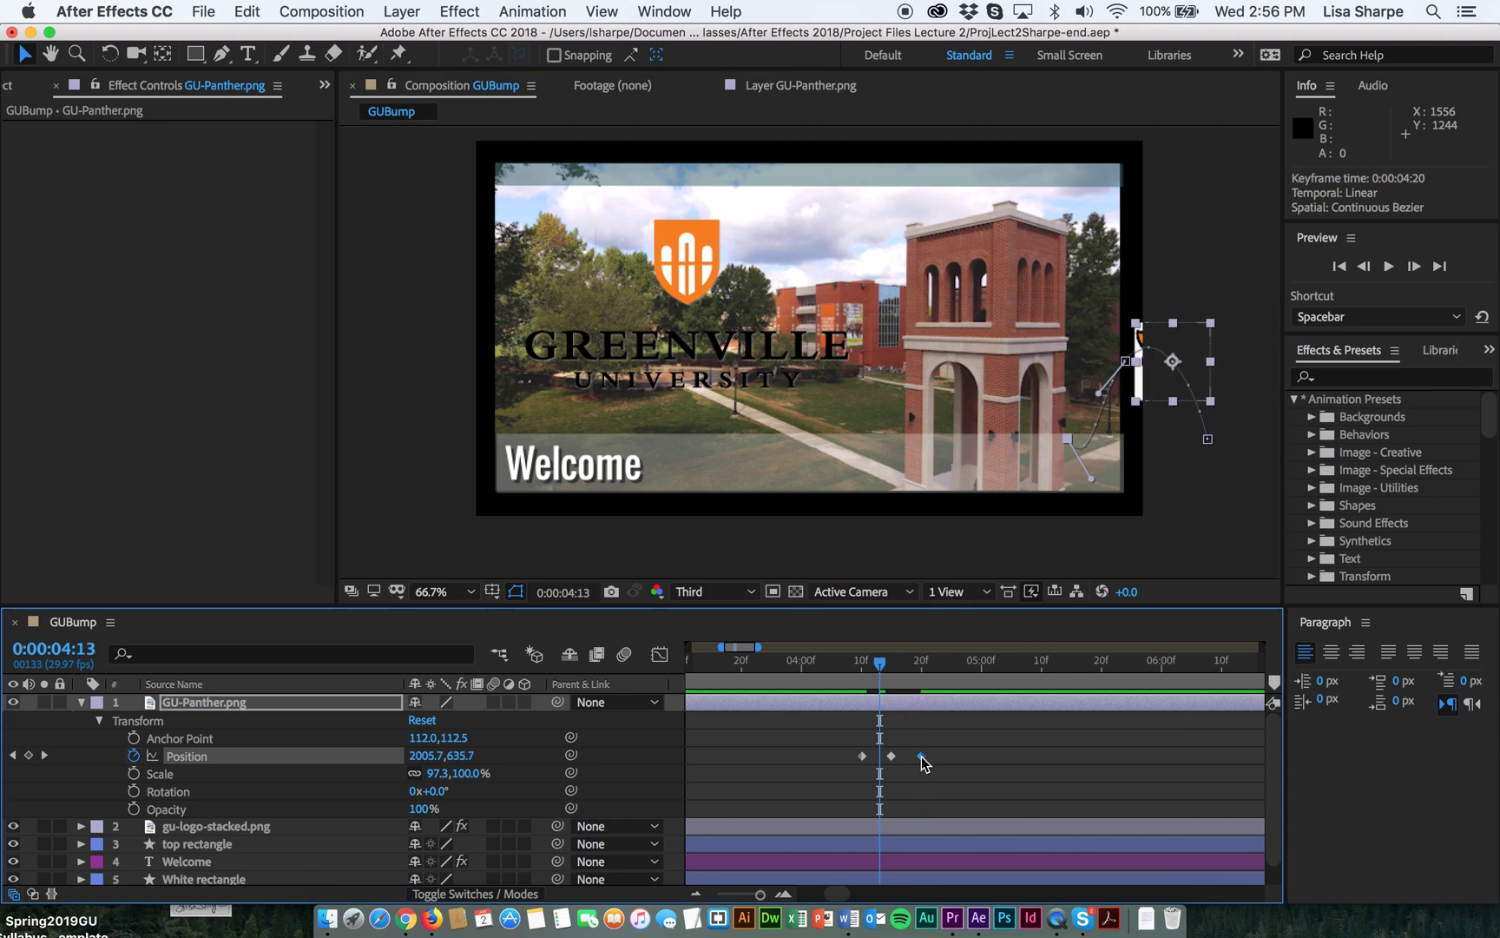
pyautogui.click(862, 757)
pyautogui.rightClick(862, 766)
pyautogui.moveTo(955, 884)
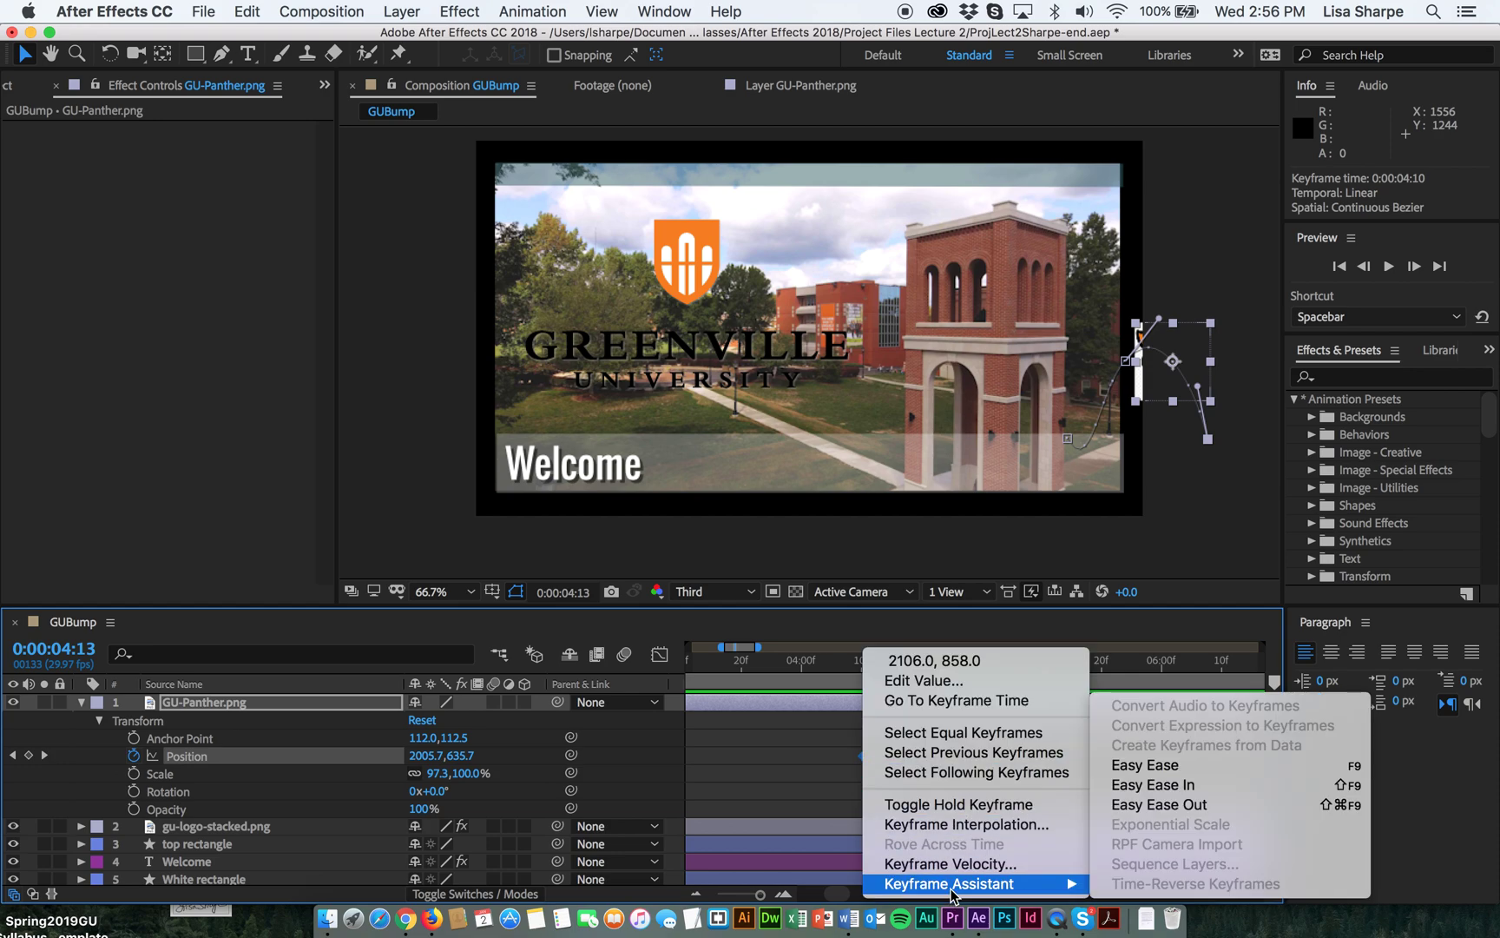
pyautogui.click(1191, 784)
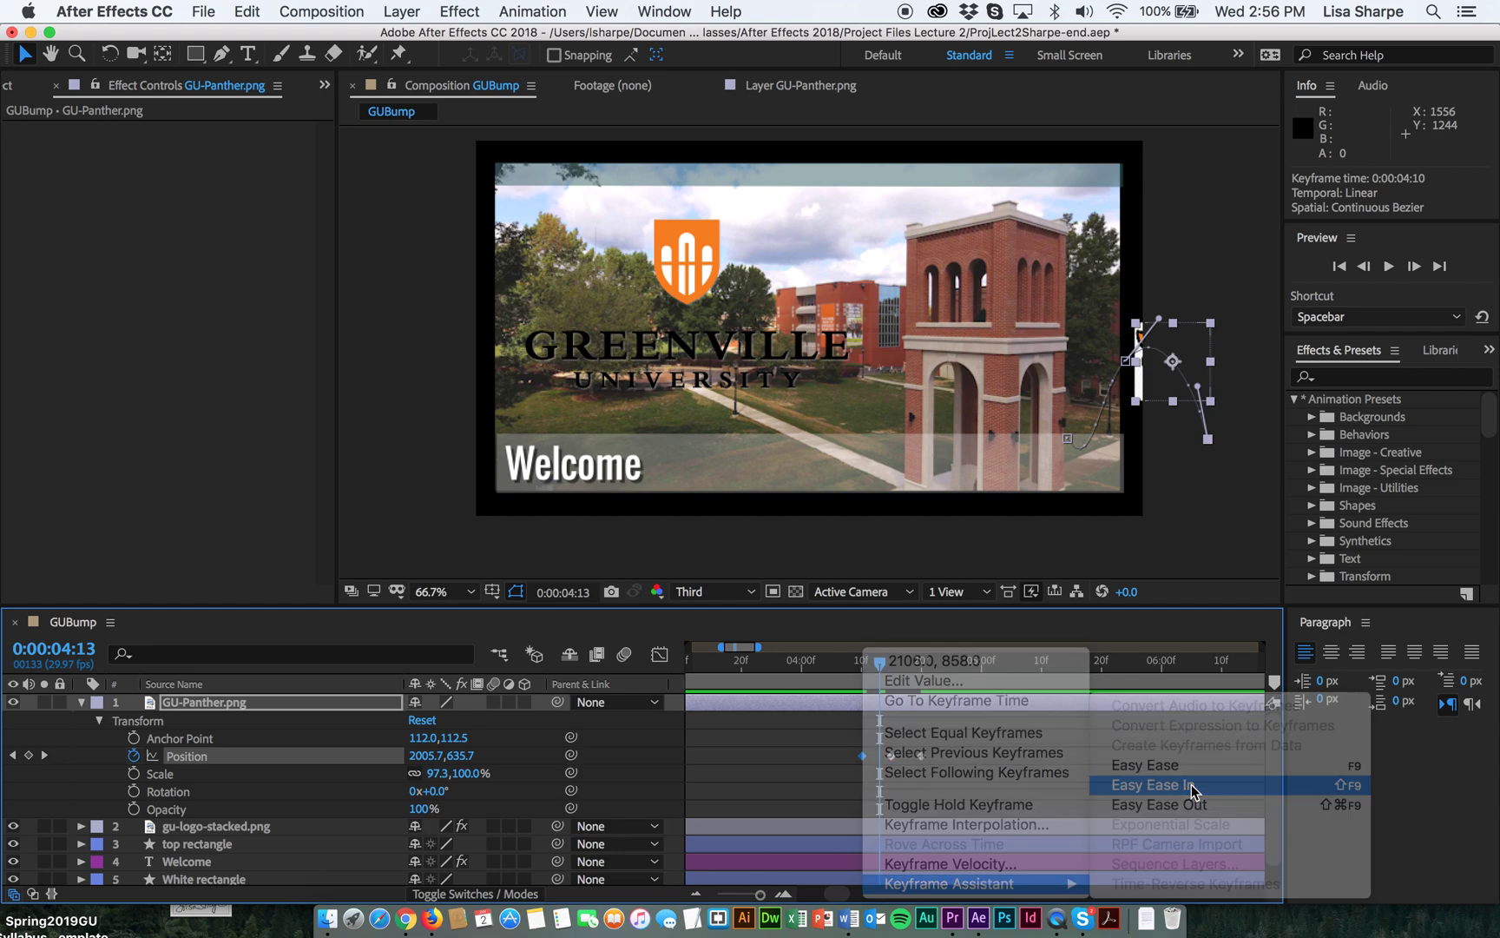
# Step: Apply Easy Ease Out to the panther's last position keyframe at 0:00:04:20
pyautogui.moveTo(880, 662); pyautogui.dragTo(925, 678)
pyautogui.click(921, 756)
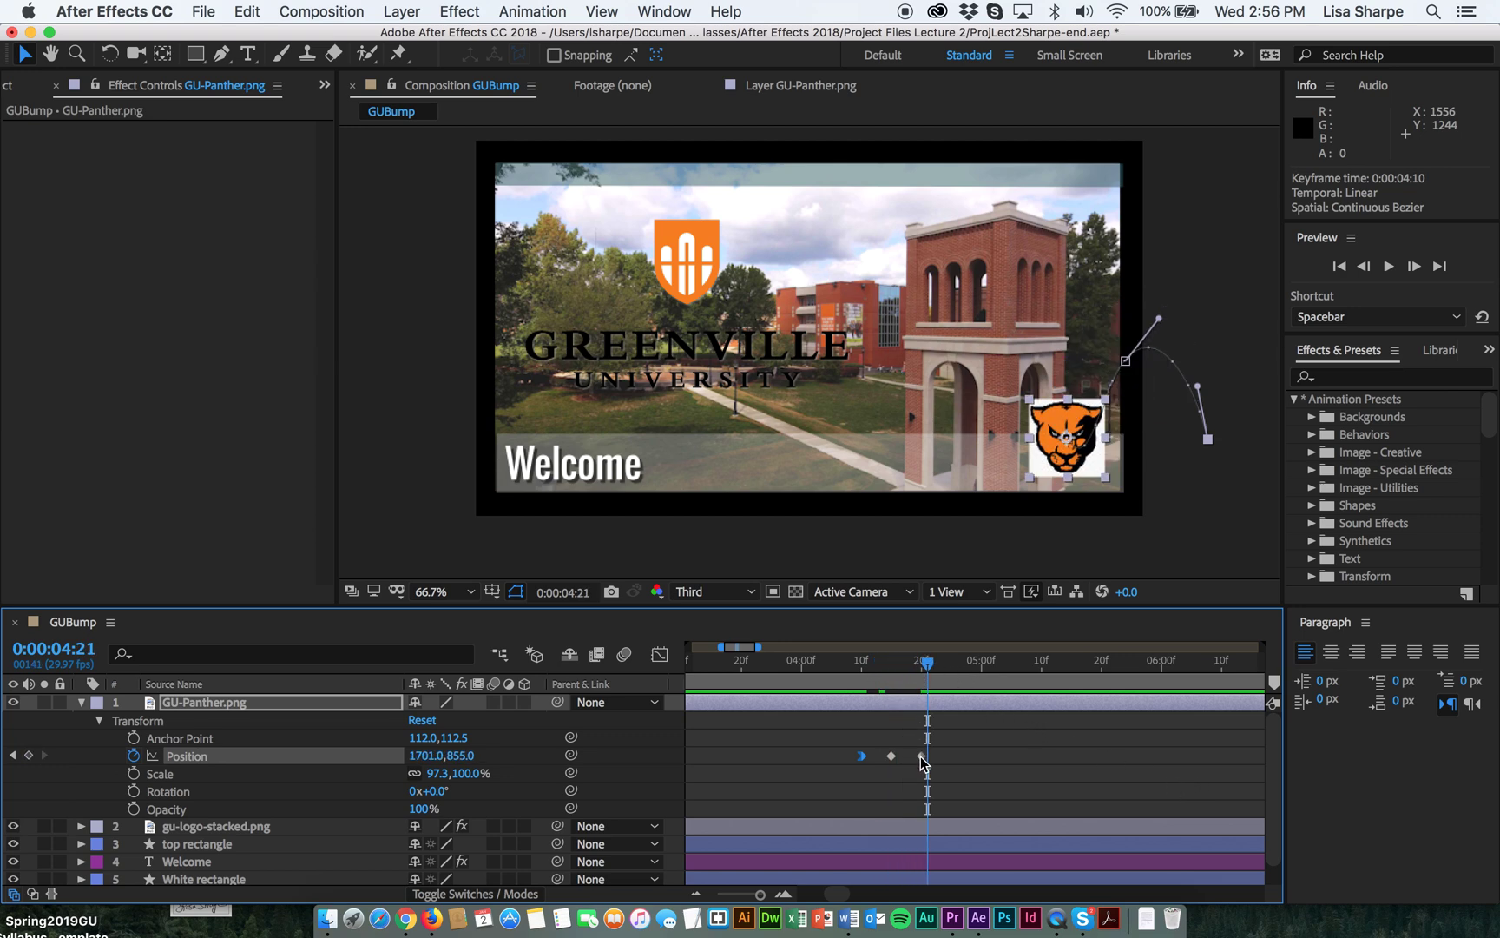
pyautogui.rightClick(922, 757)
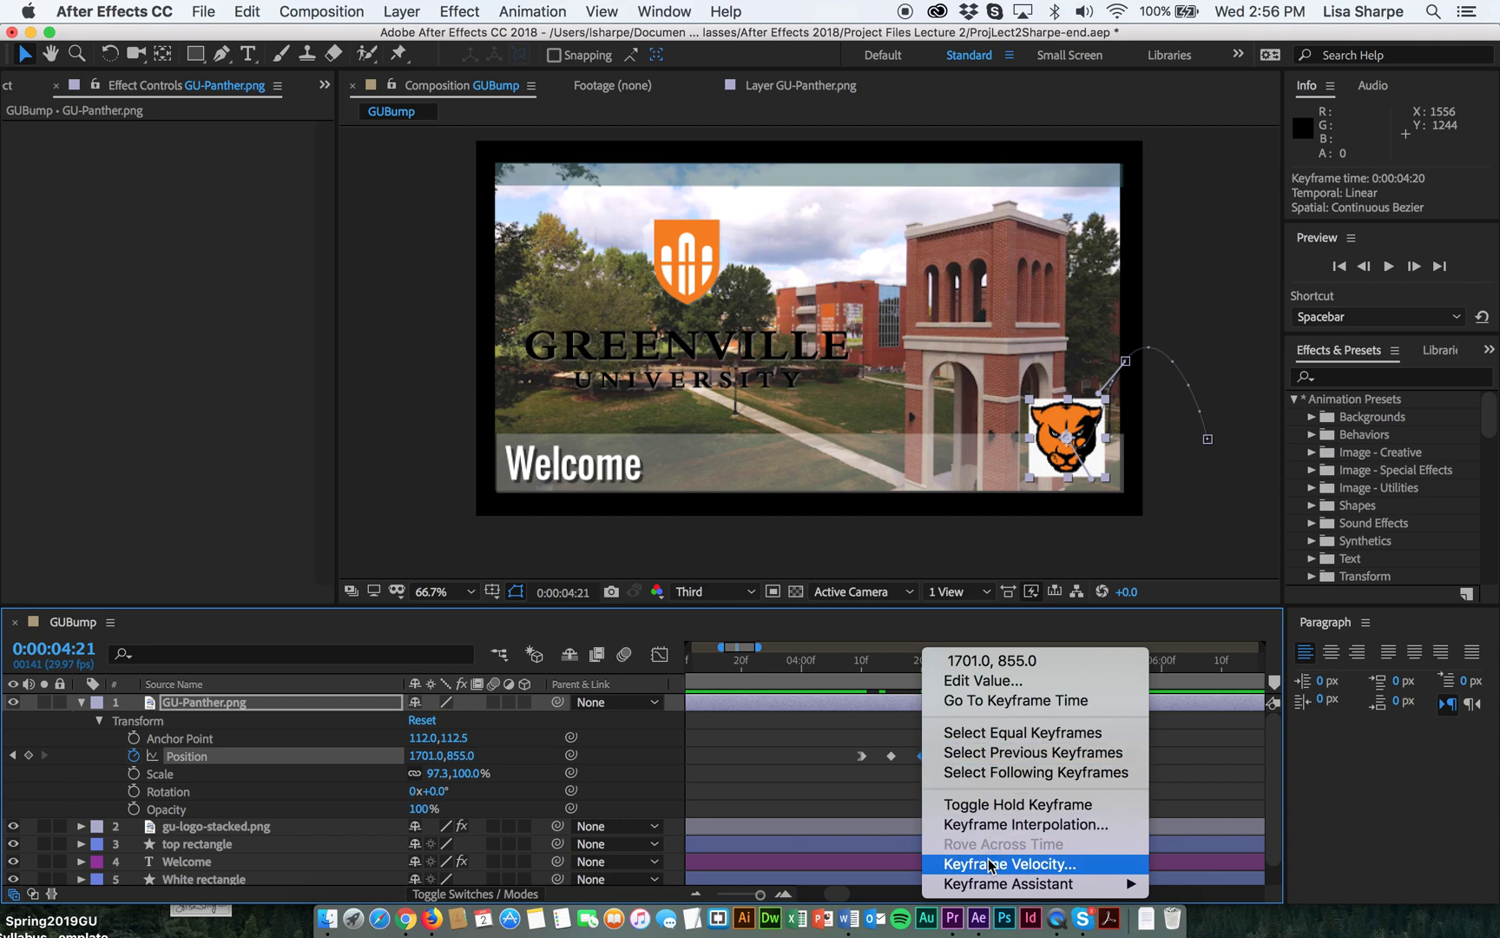
pyautogui.moveTo(999, 884)
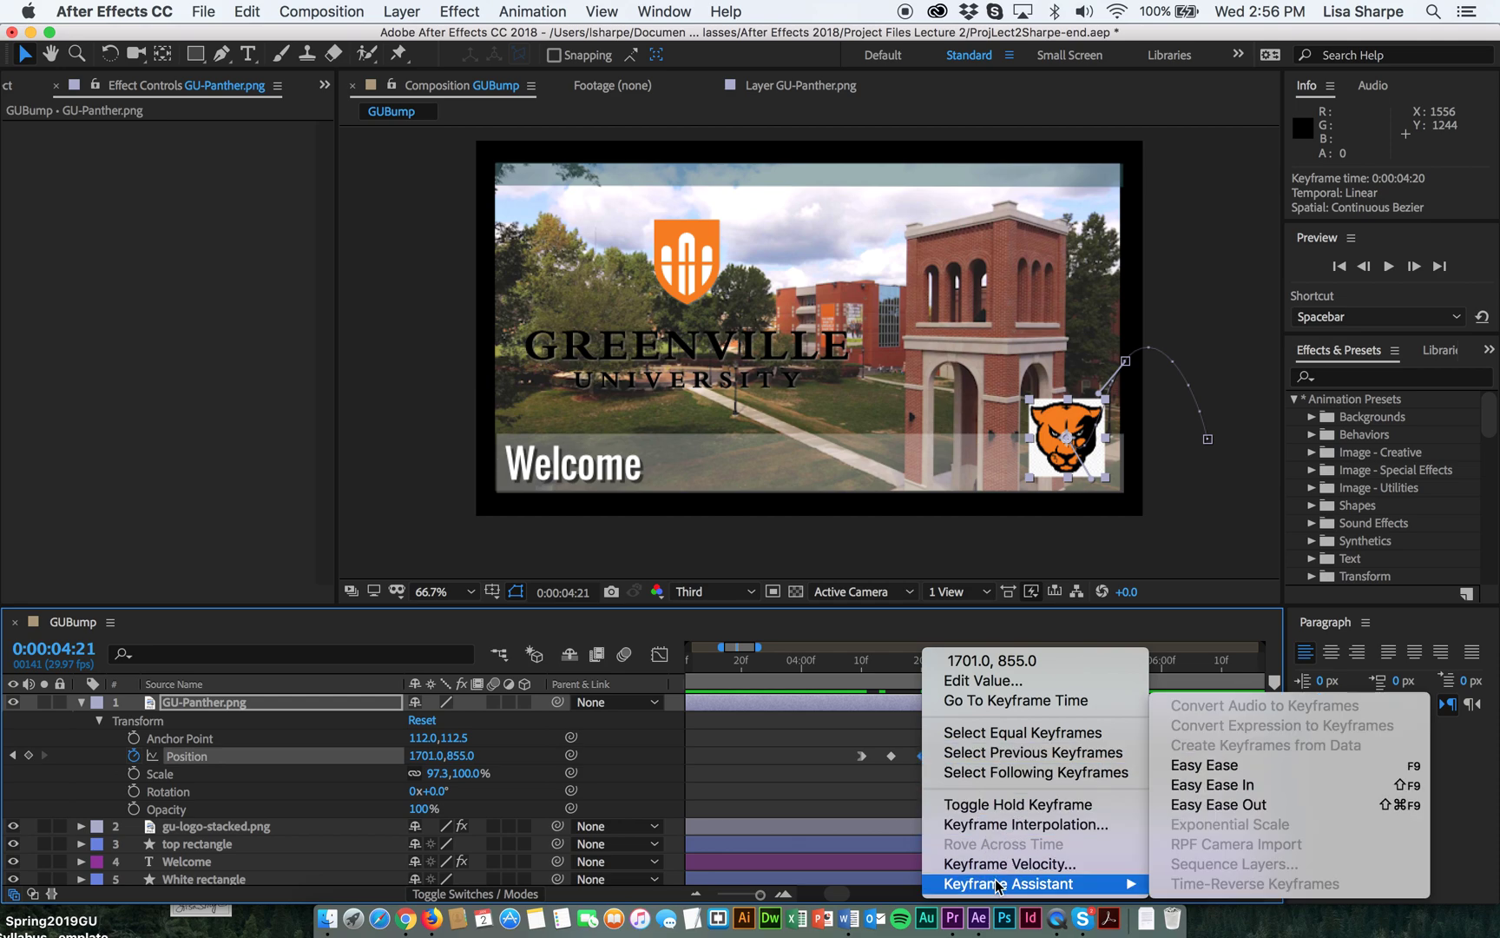
pyautogui.click(1257, 807)
# Step: Preview the panther's eased entrance along the arc twice from just before its first keyframe
pyautogui.click(809, 660)
pyautogui.press('space')
pyautogui.press('space')
pyautogui.moveTo(1023, 664); pyautogui.dragTo(867, 670)
pyautogui.click(838, 666)
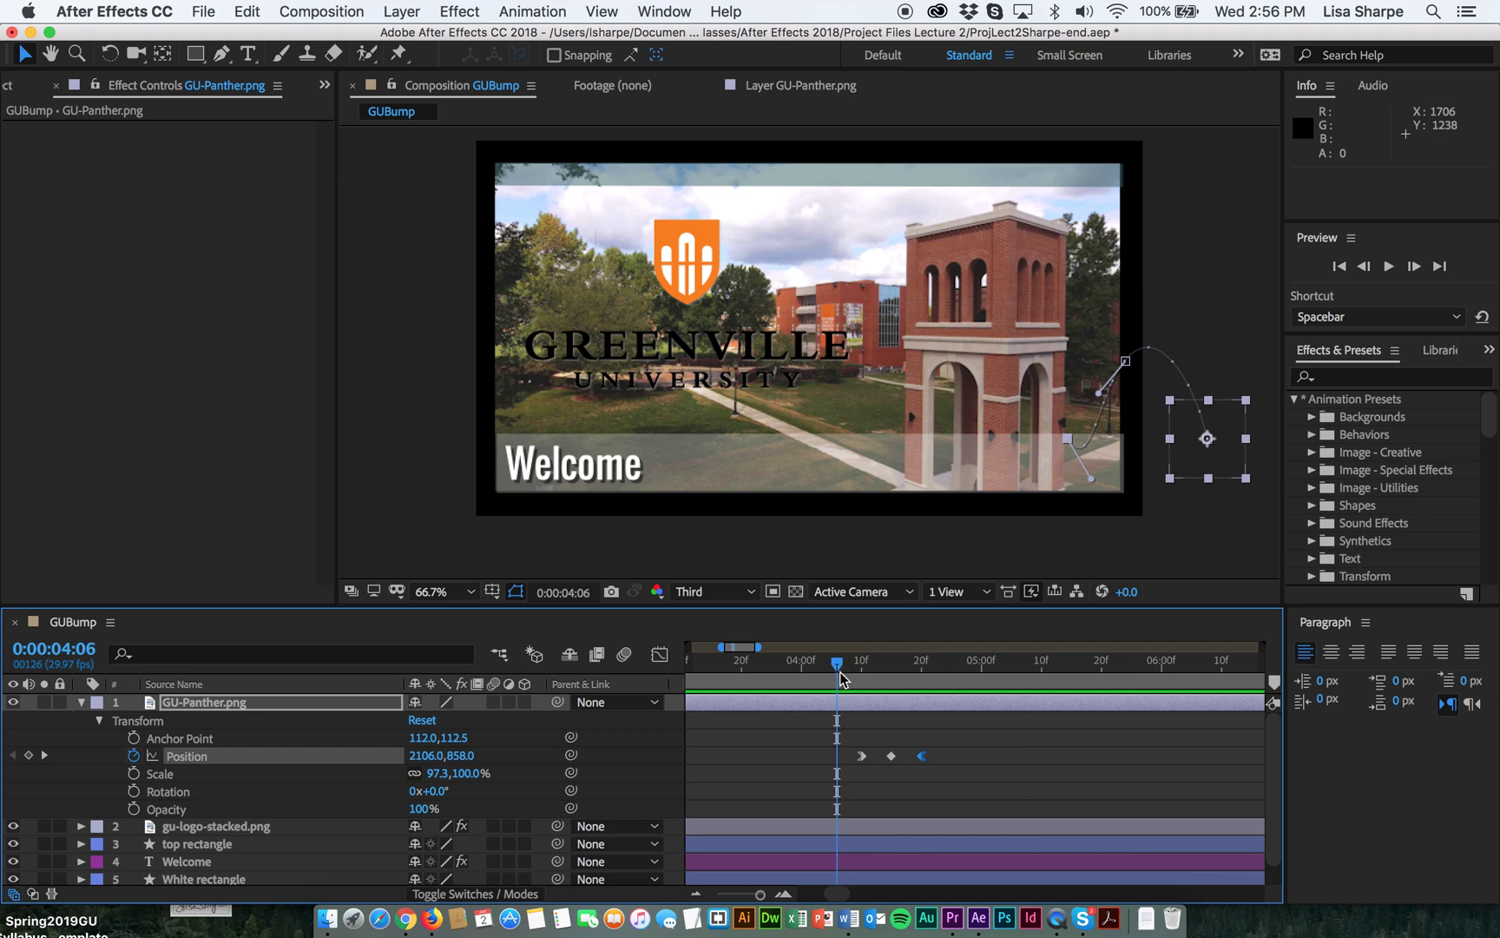
pyautogui.press('space')
pyautogui.press('space')
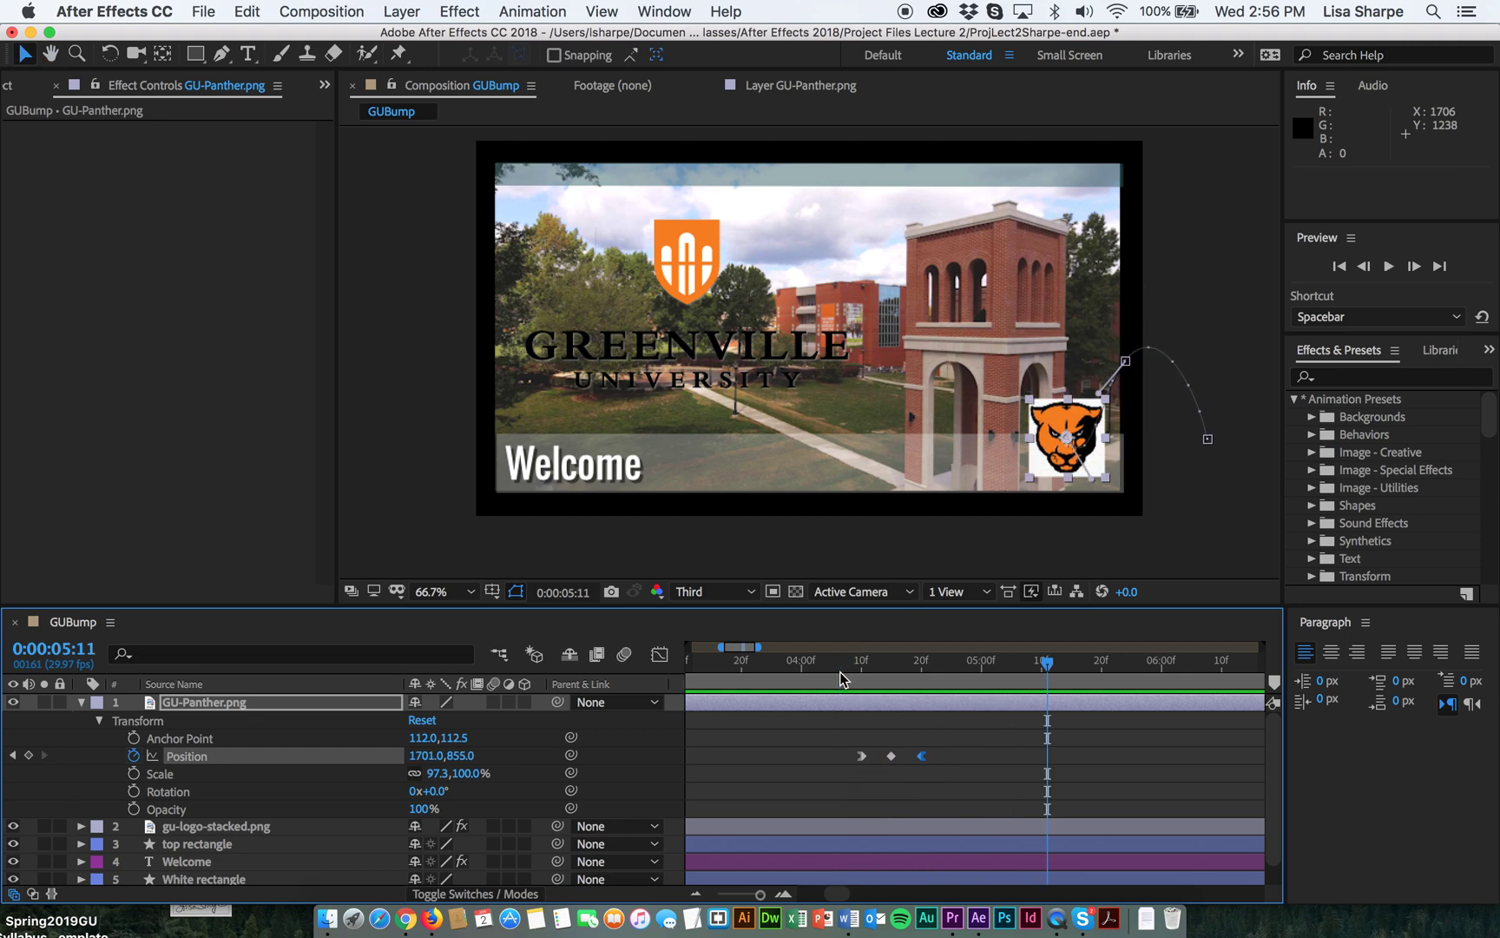